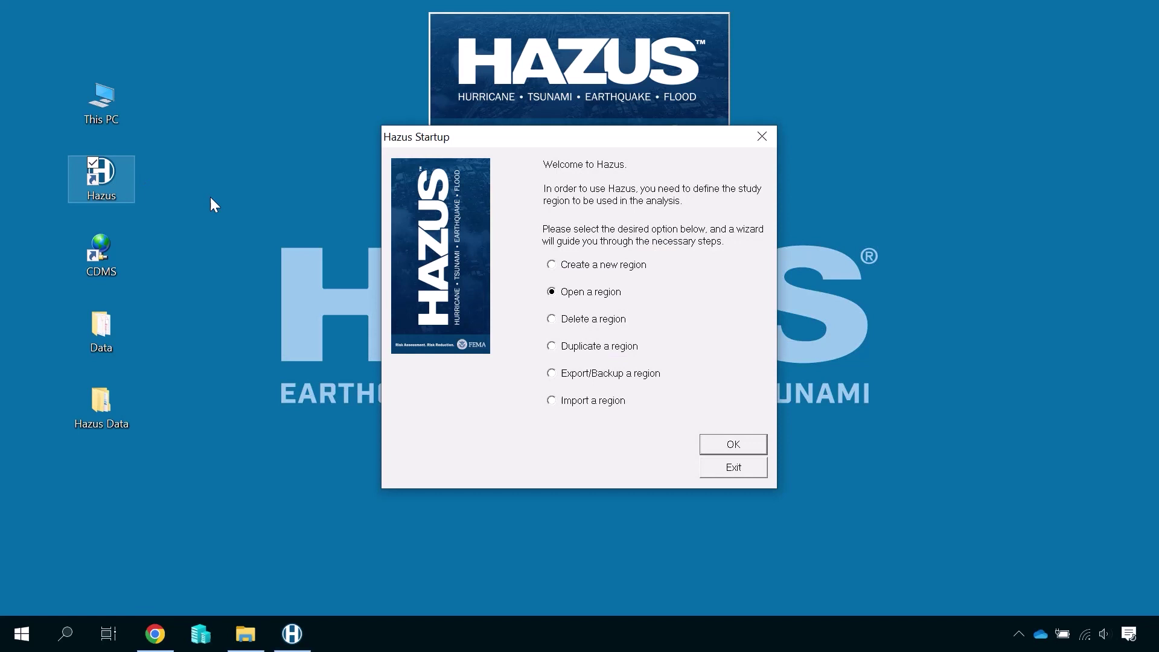
- Open the existing EQ_SaltLakeUT study region through the Open Region wizard
click(719, 444)
click(697, 469)
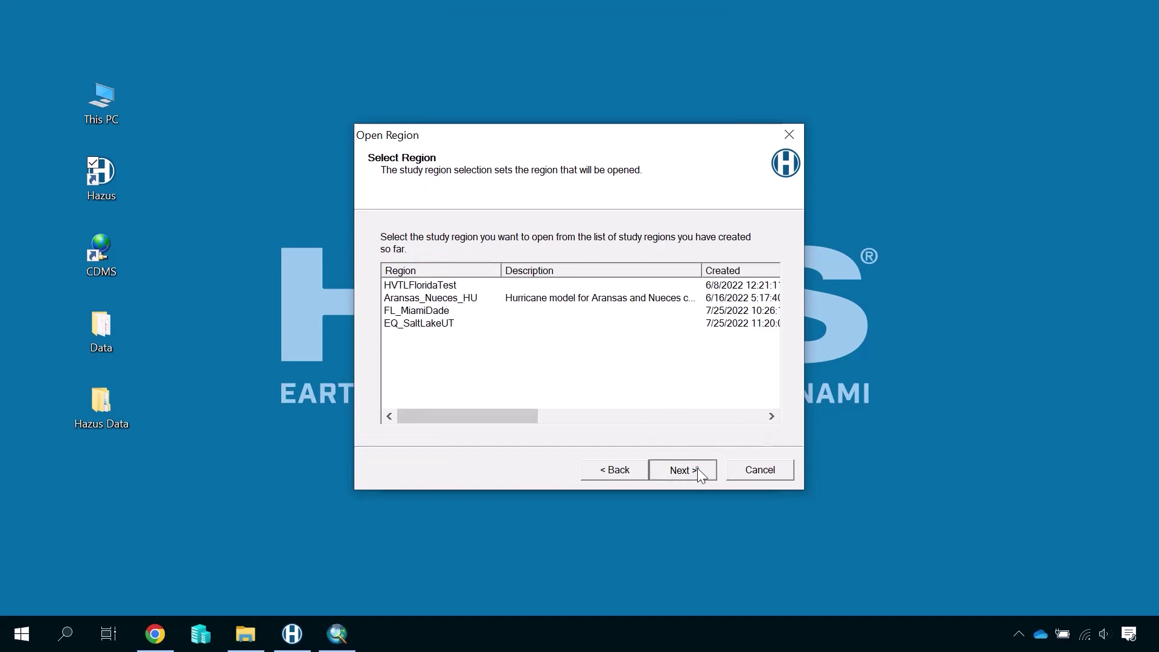
click(696, 468)
click(697, 468)
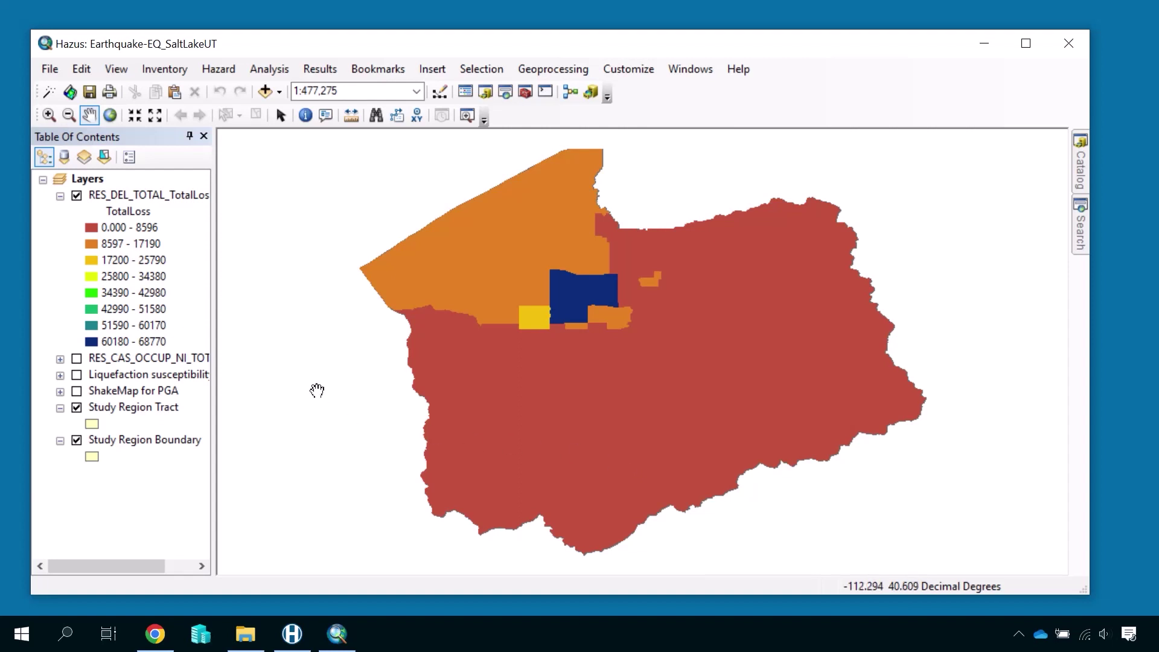
- View the Global Summary Report from the Other category of Results > Summary Reports
click(324, 74)
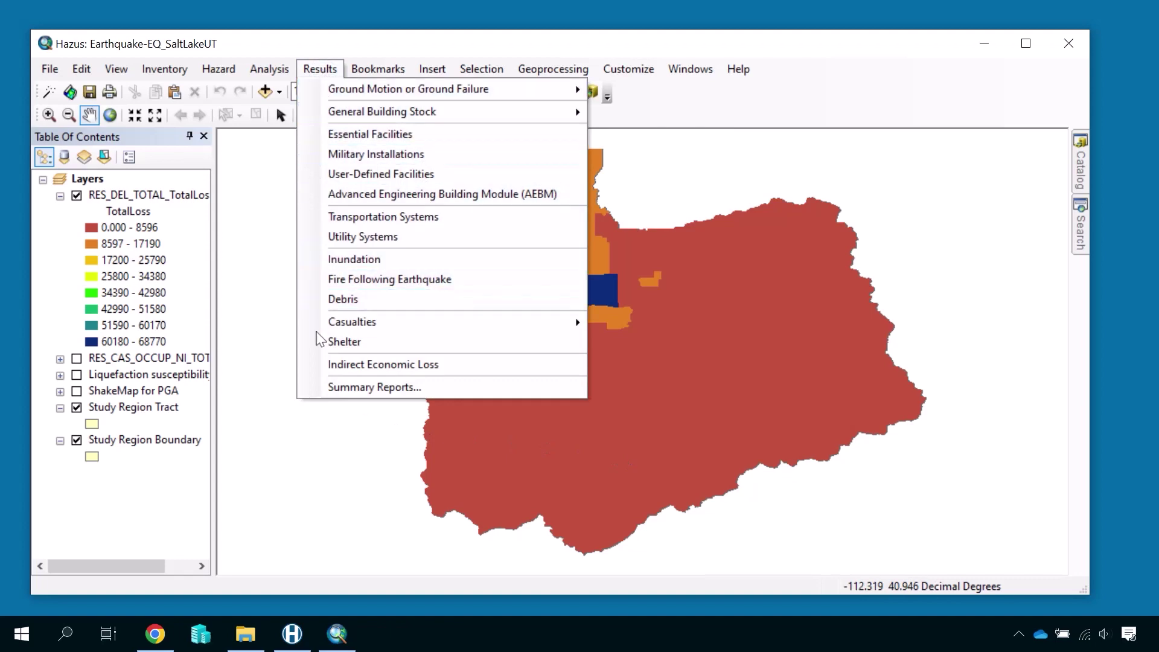
click(316, 388)
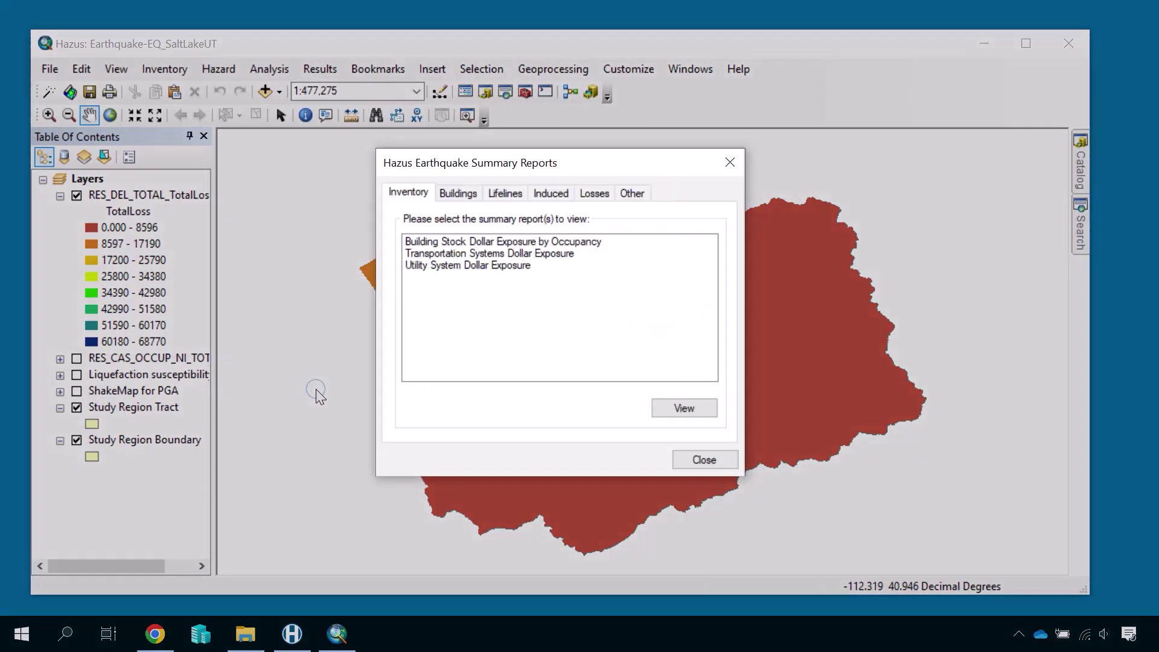
click(634, 193)
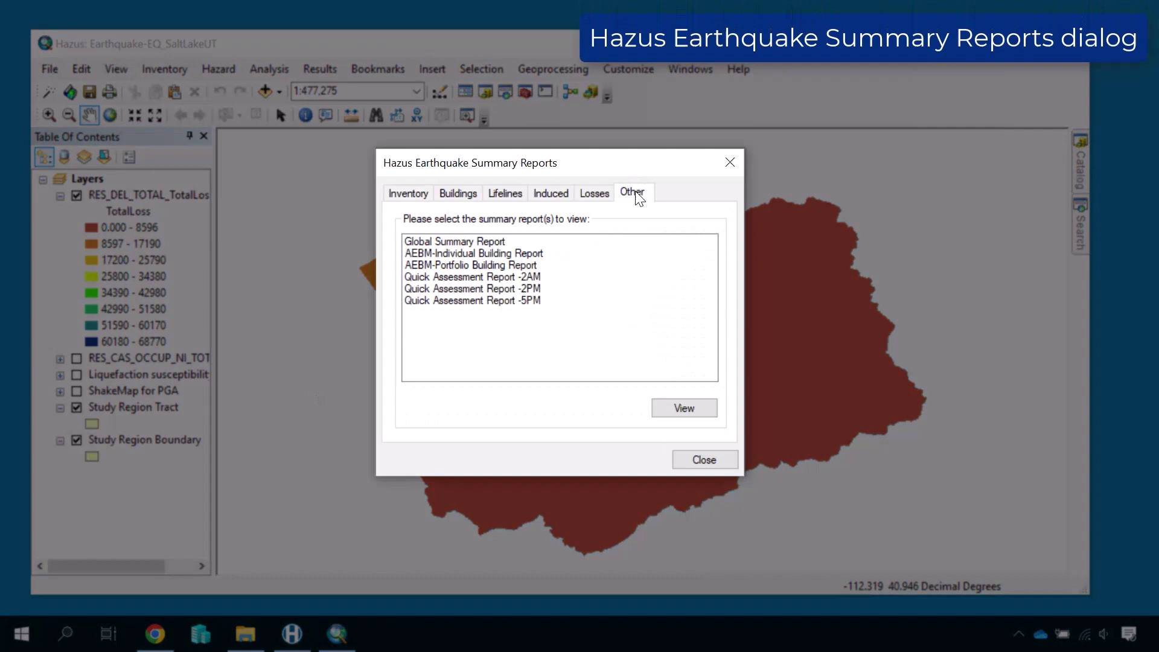
click(493, 242)
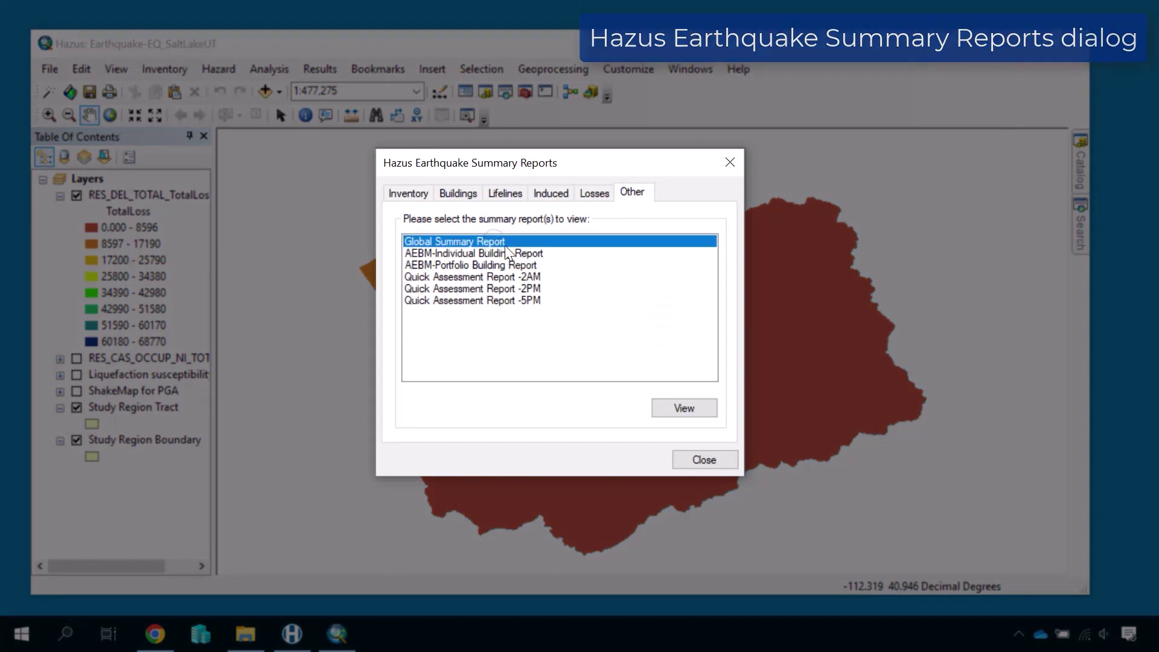
click(667, 409)
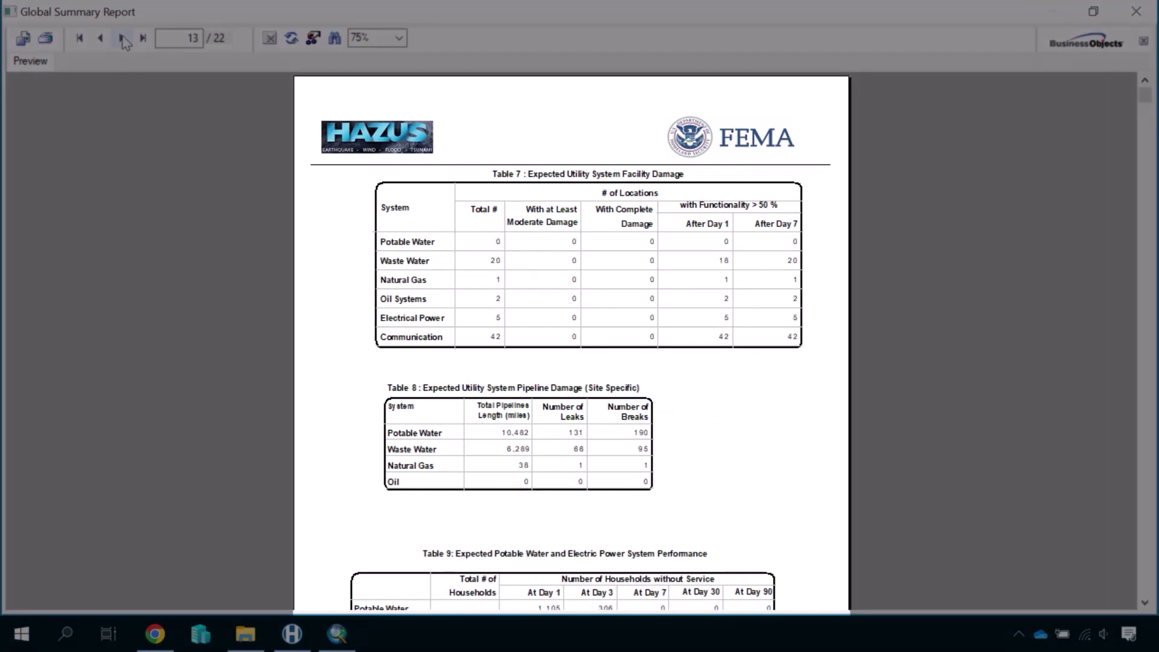
- Page through the report from page 13 to 18, from induced damage to building losses, then close it
click(124, 40)
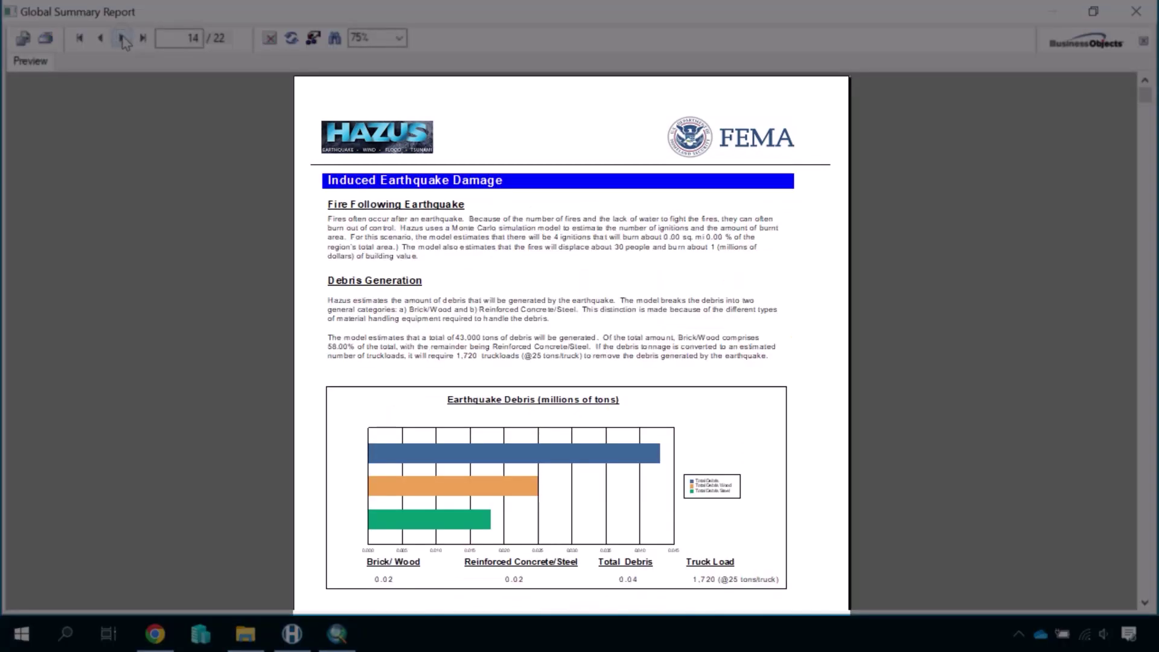
click(124, 40)
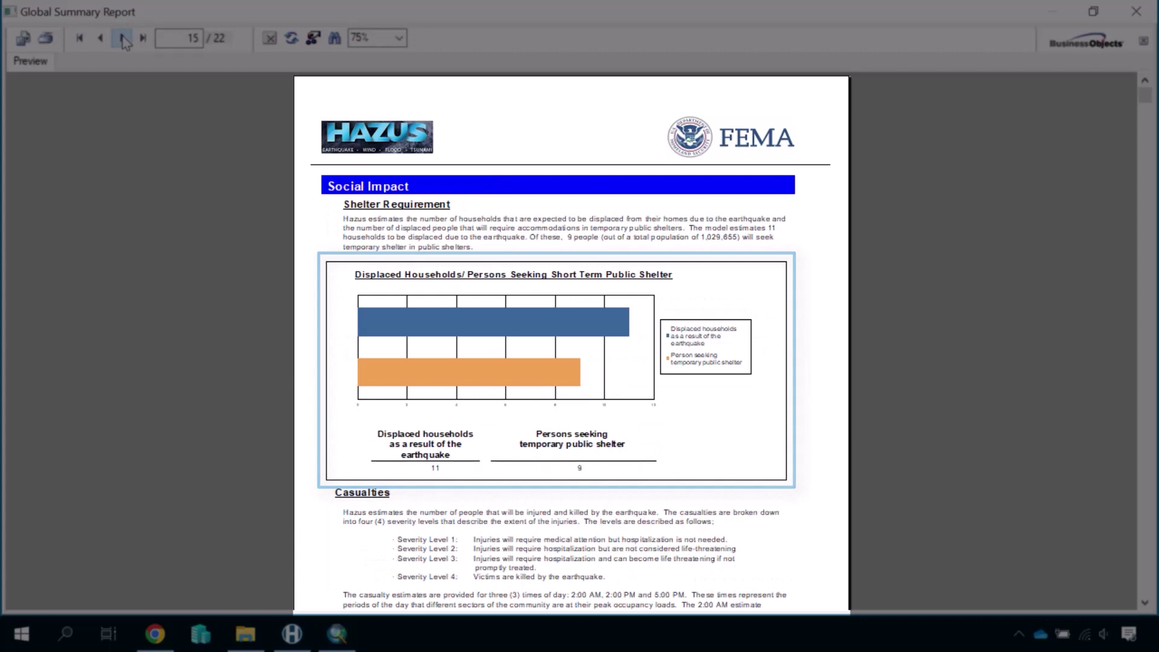
click(123, 40)
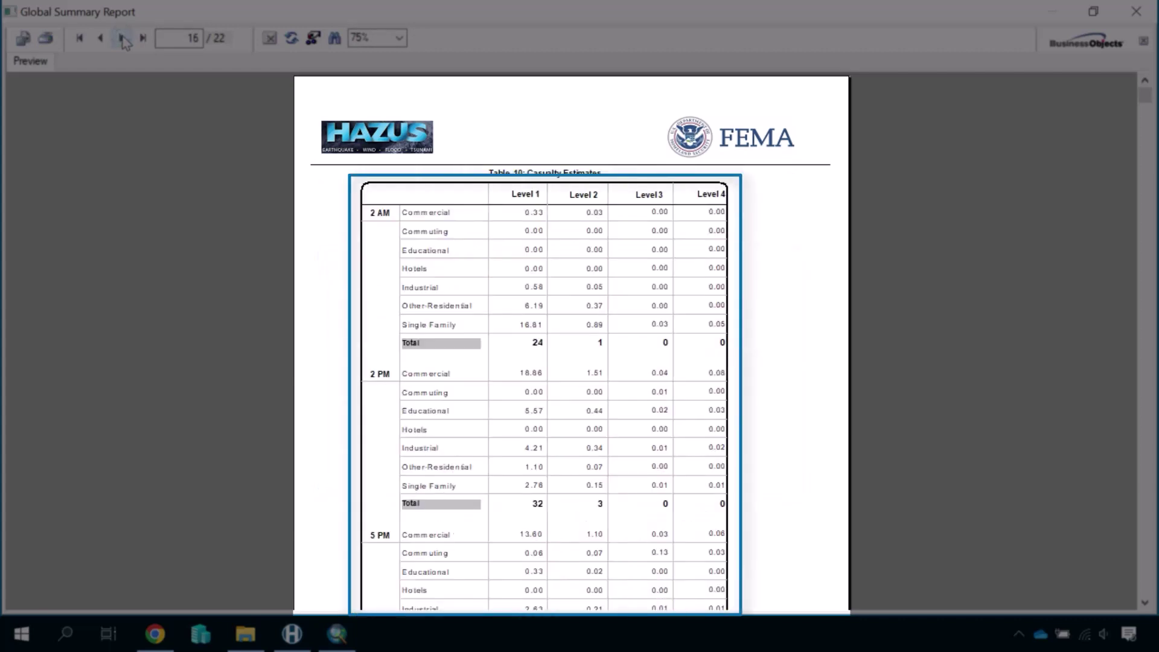
click(123, 39)
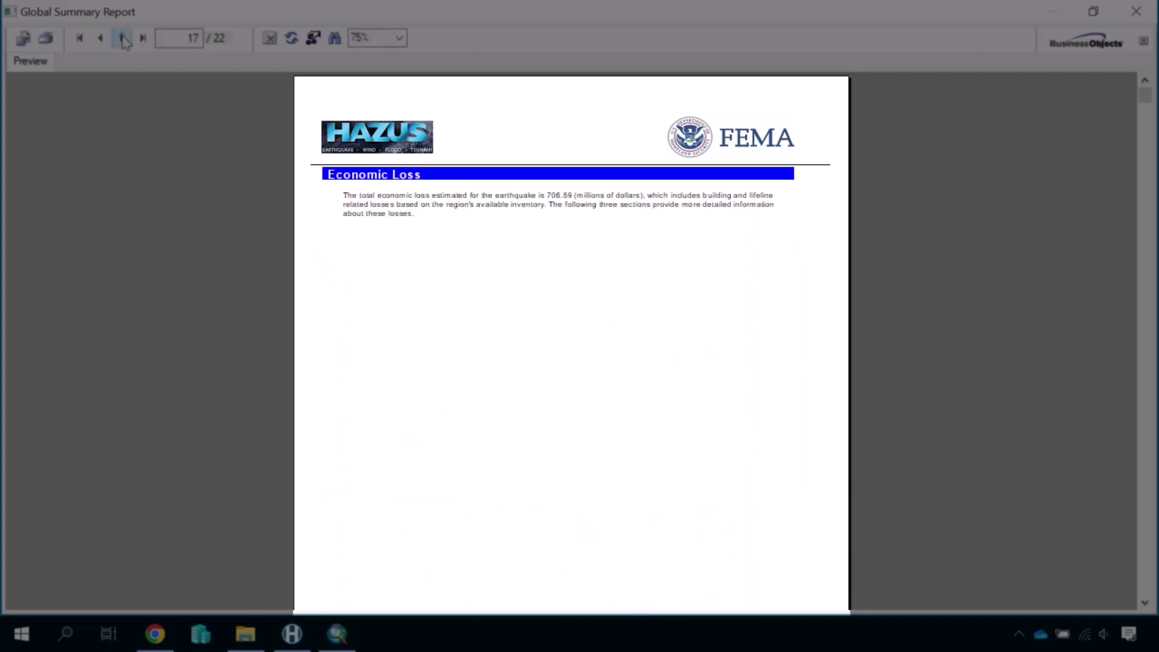
click(124, 39)
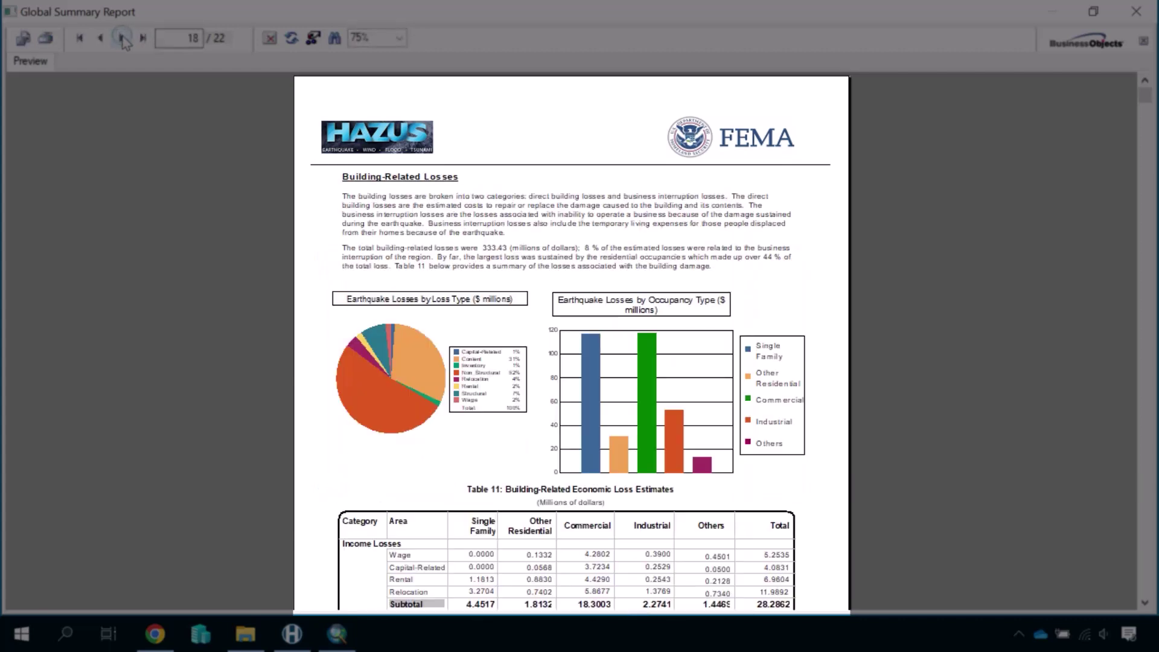
click(1133, 14)
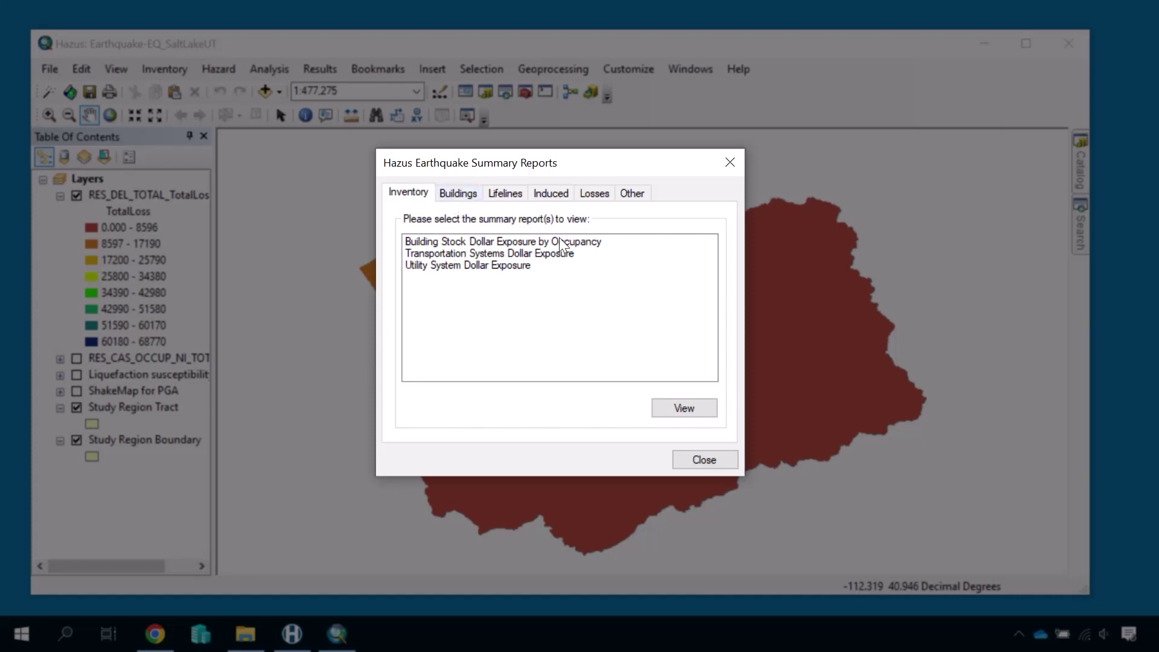
- Browse the Buildings, Lifelines, Induced, Losses and Other summary report categories
click(458, 193)
click(502, 194)
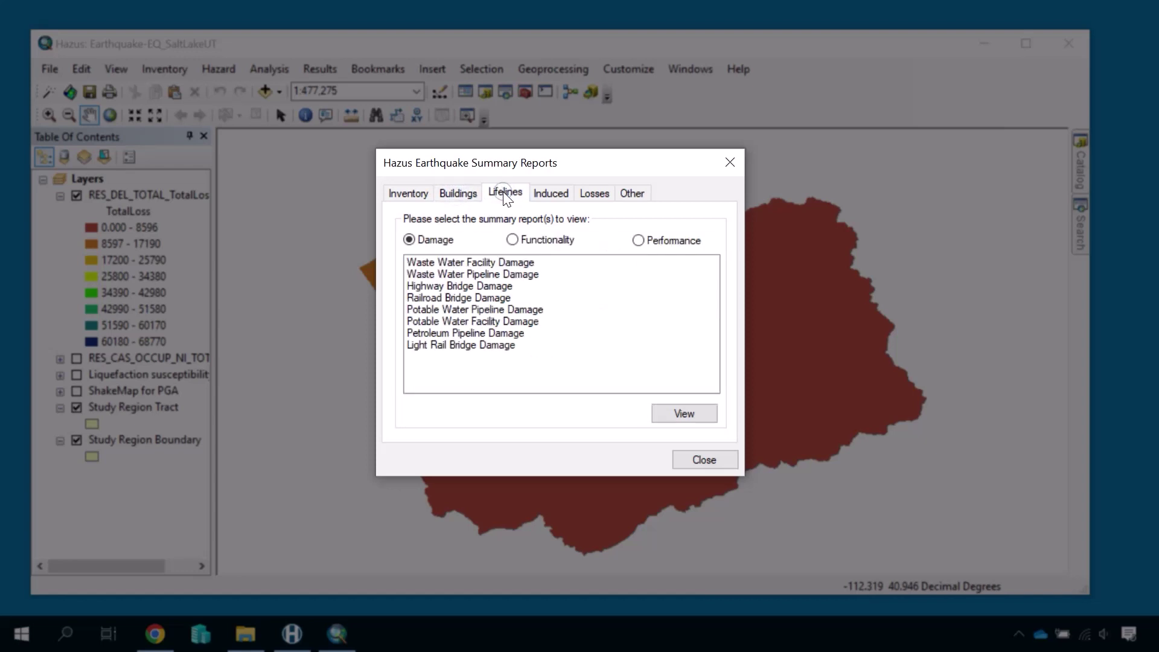
click(551, 193)
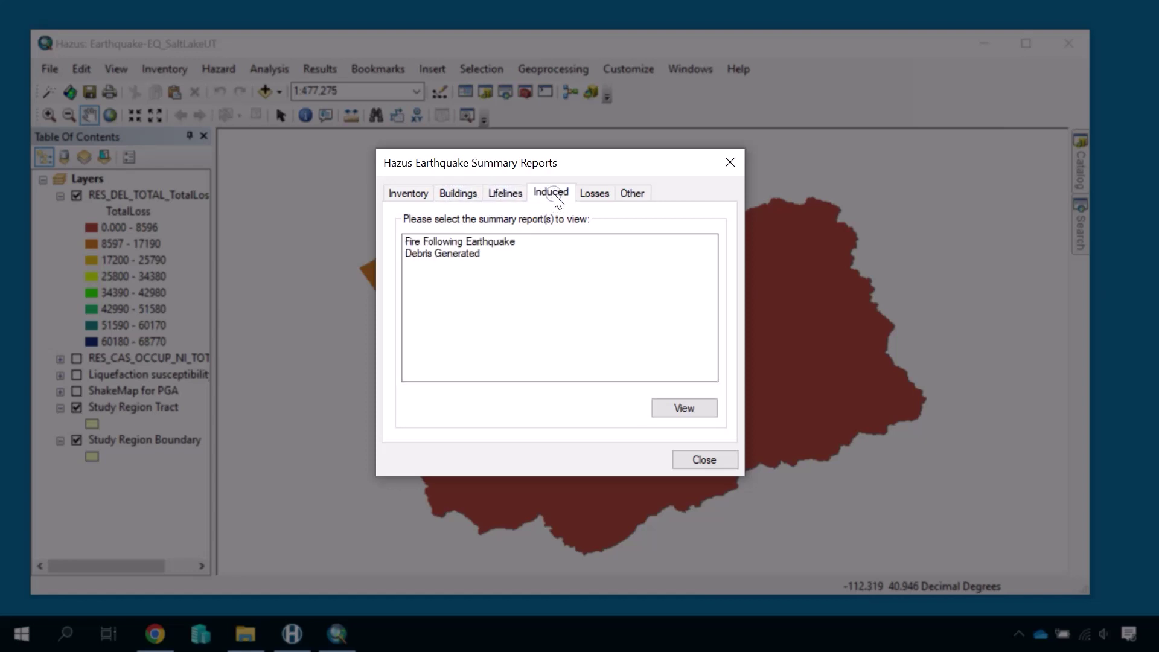
click(595, 195)
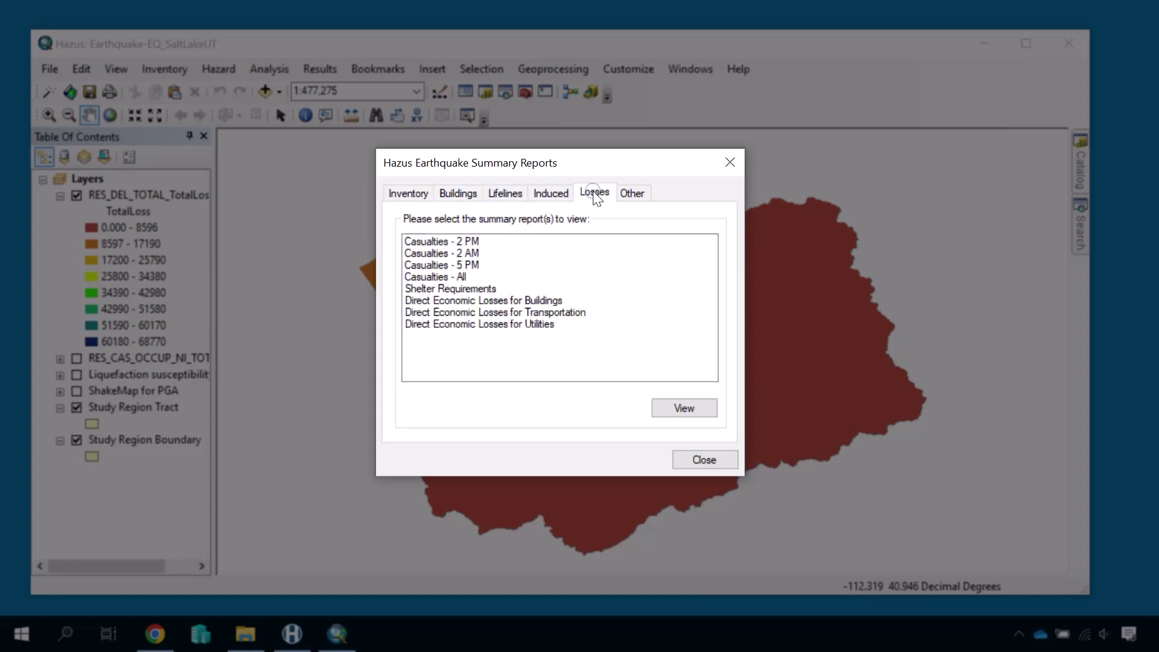
click(635, 196)
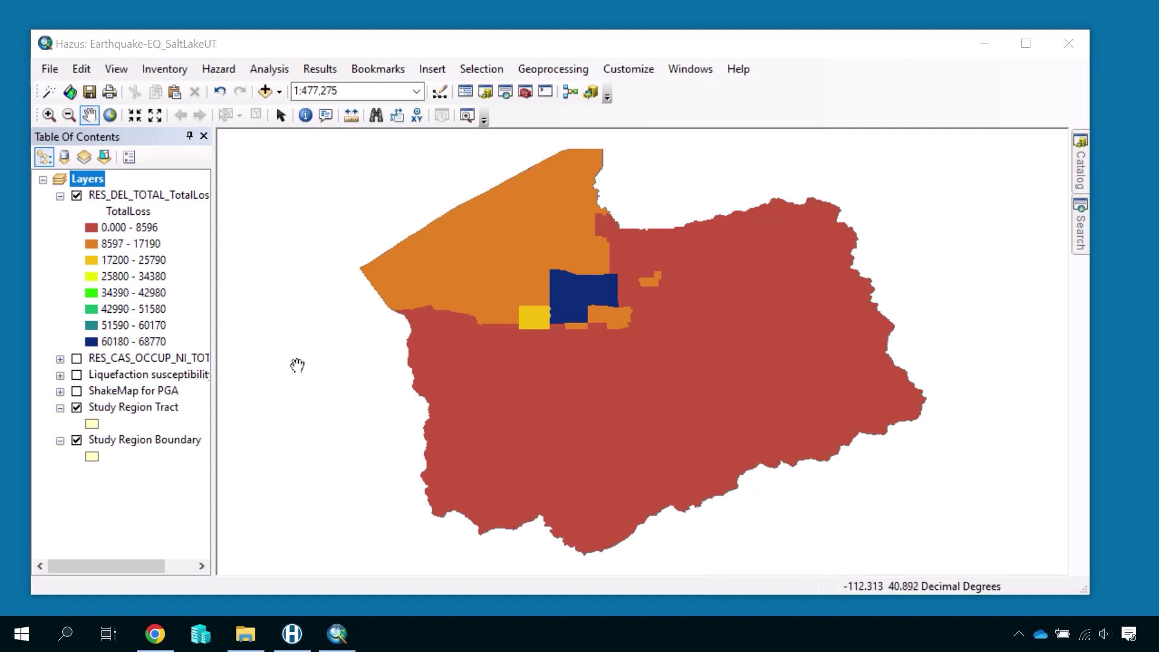
- Open the Casualties by Occupancy table from the Results menu
click(319, 69)
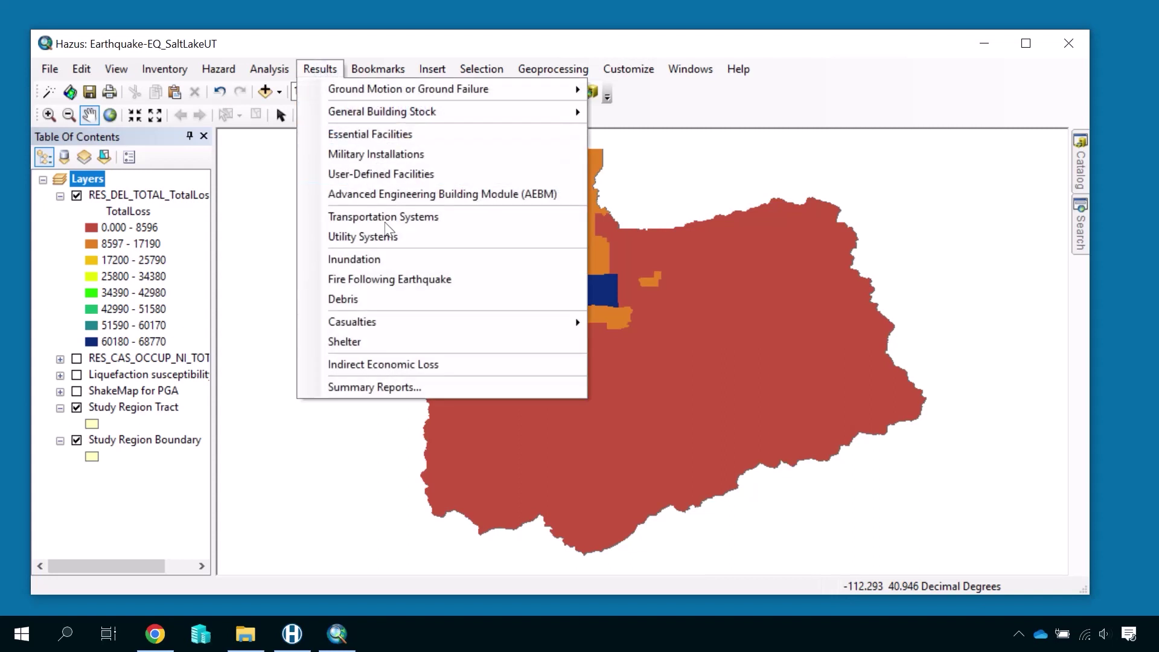
mouse_move(445, 333)
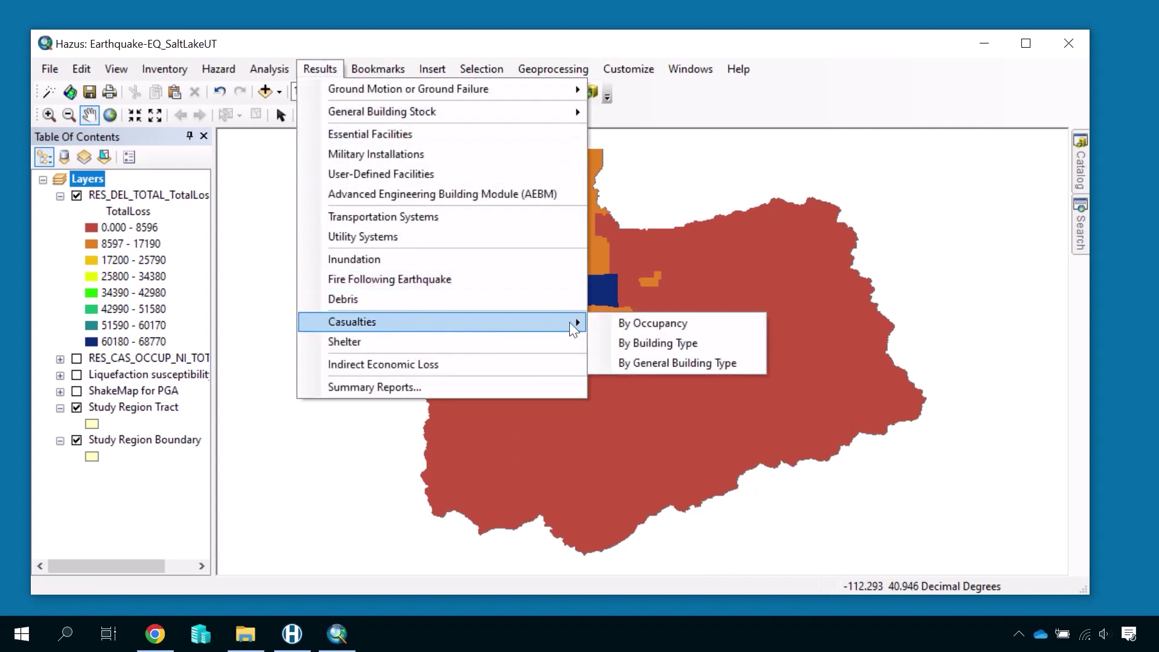
click(605, 319)
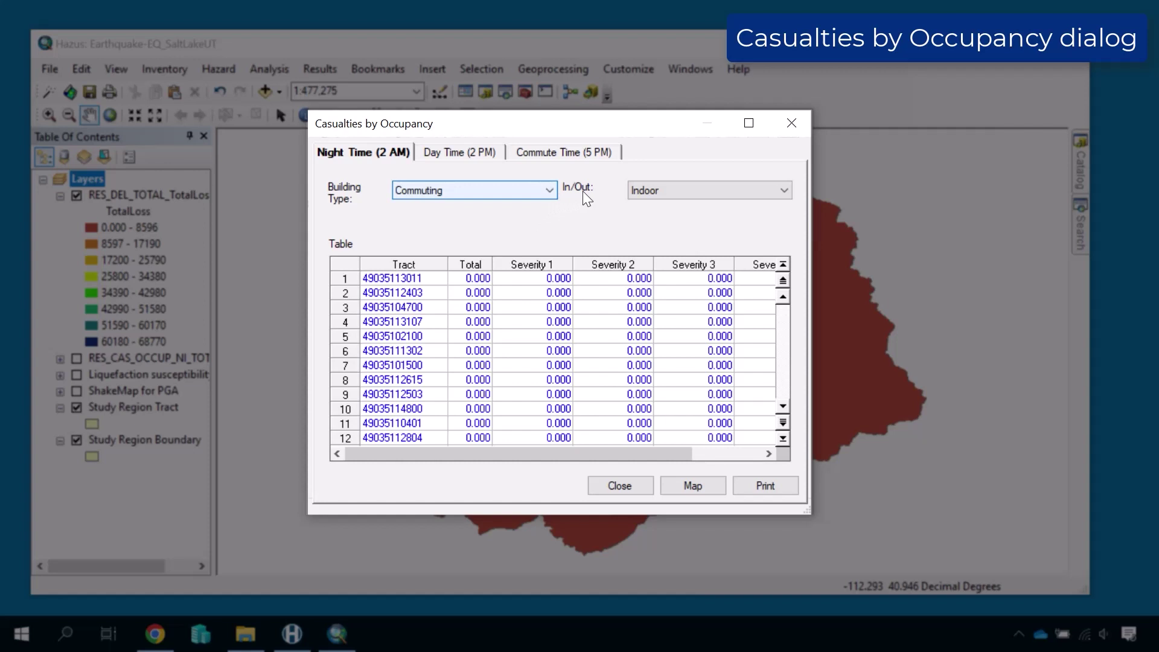
- Show total indoor and outdoor night-time casualties with Building Type set to Total
click(783, 190)
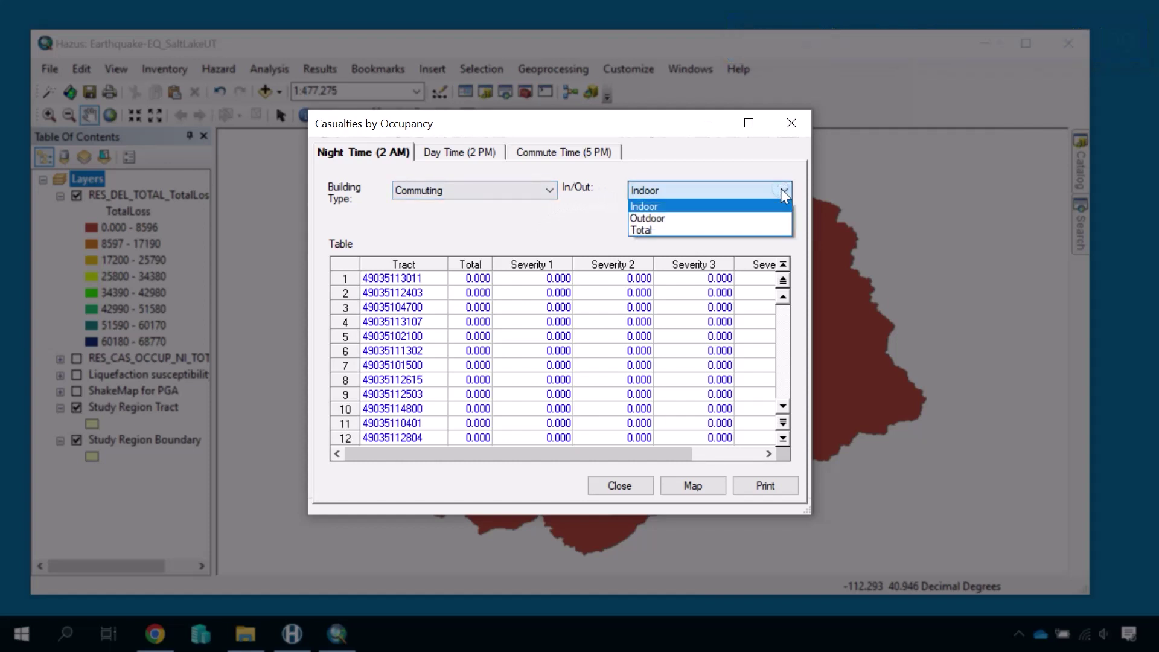
click(741, 236)
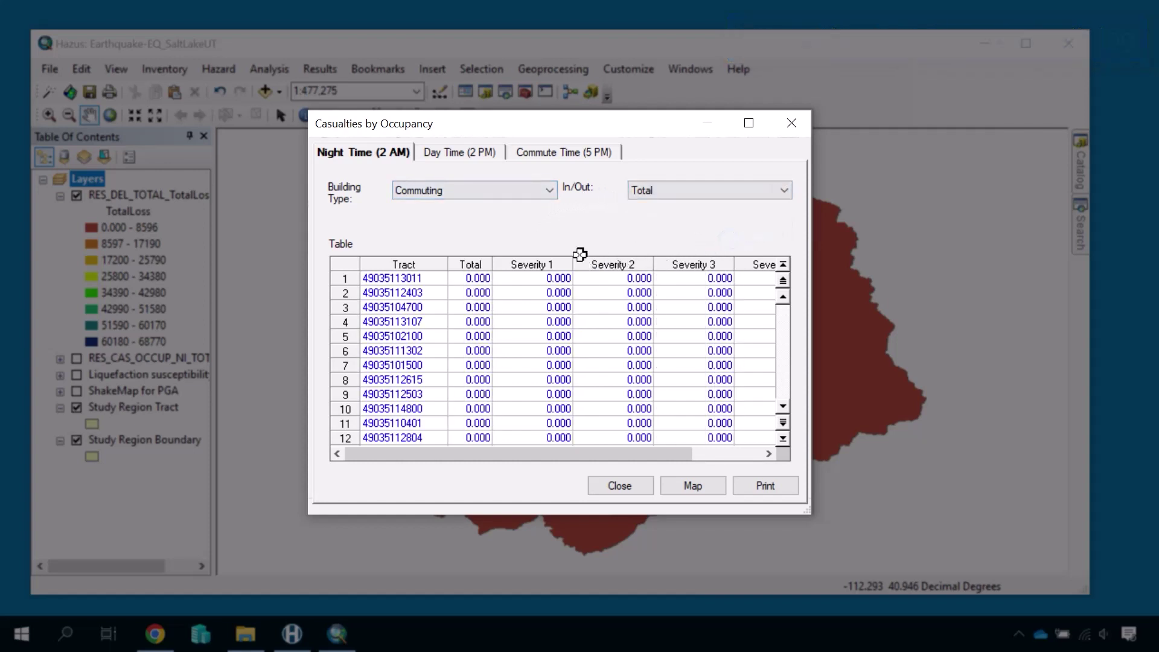
click(549, 191)
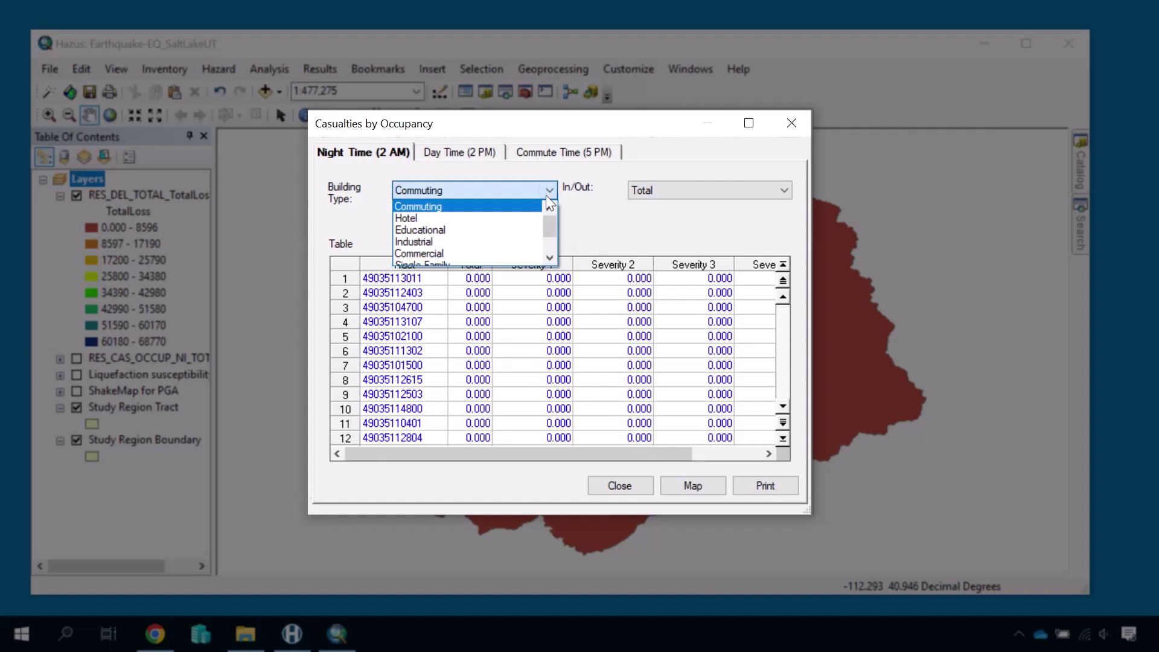
drag(550, 229, 550, 250)
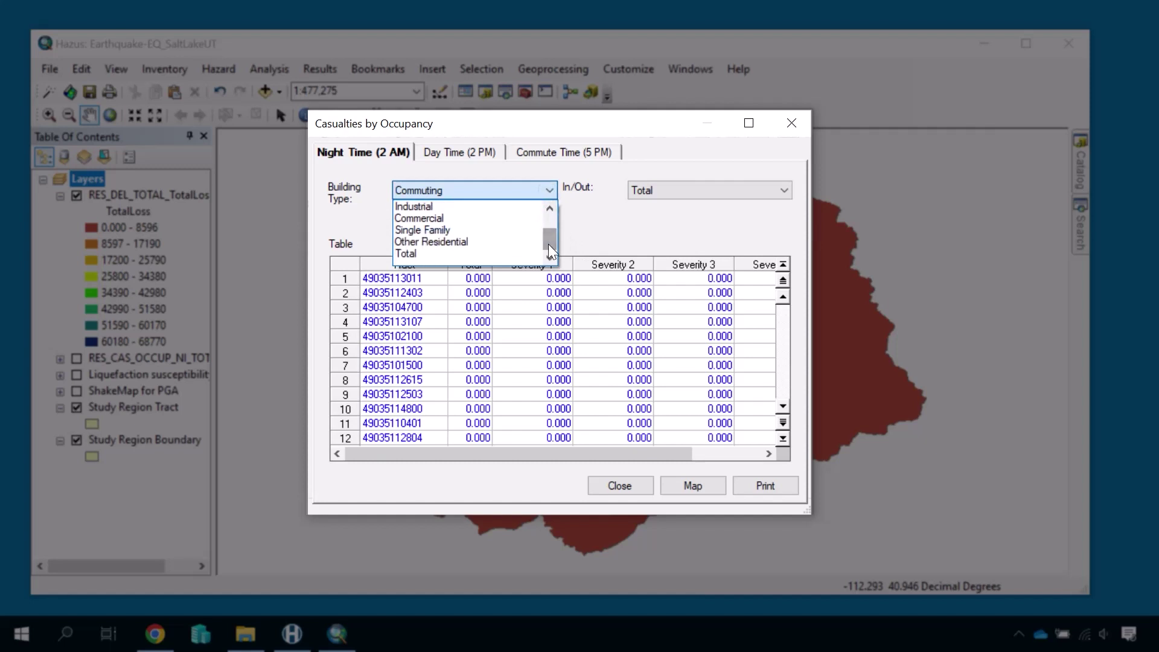
click(482, 254)
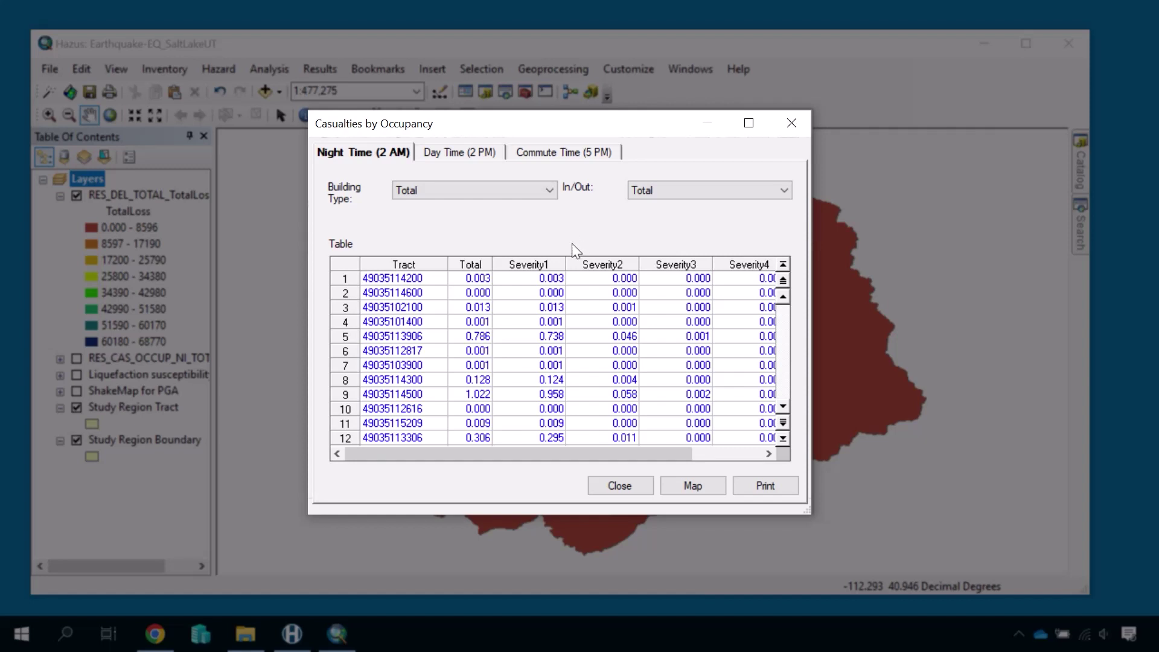
- Map the Severity1 casualty column as a Level1Injury layer and close the casualty table
click(532, 264)
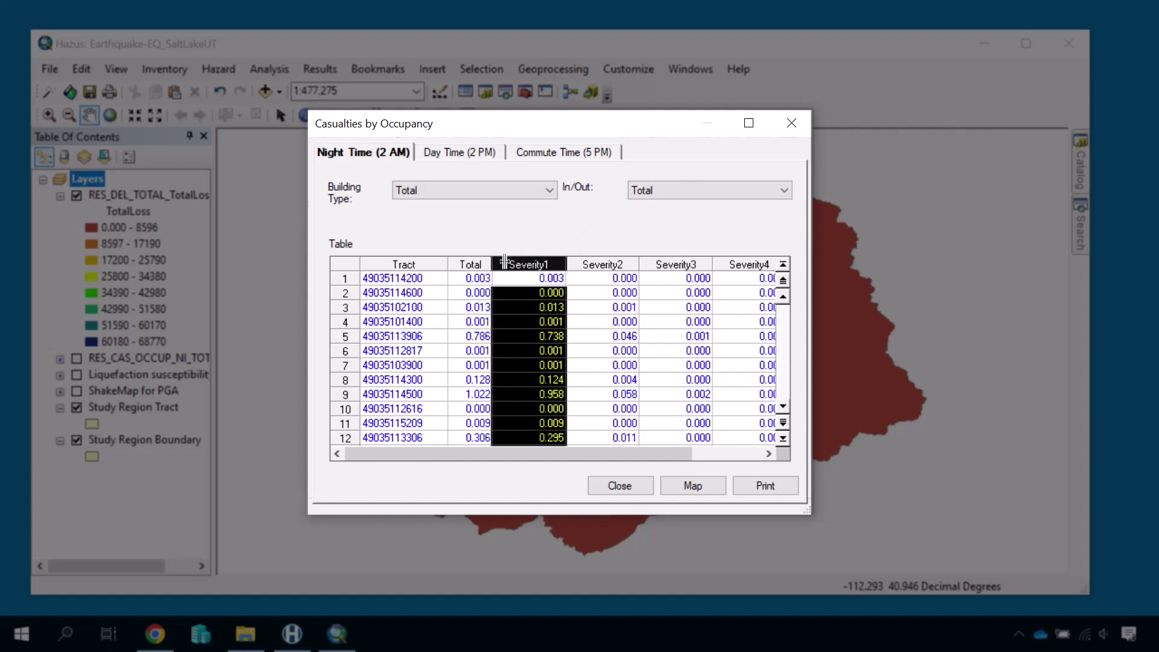
click(675, 484)
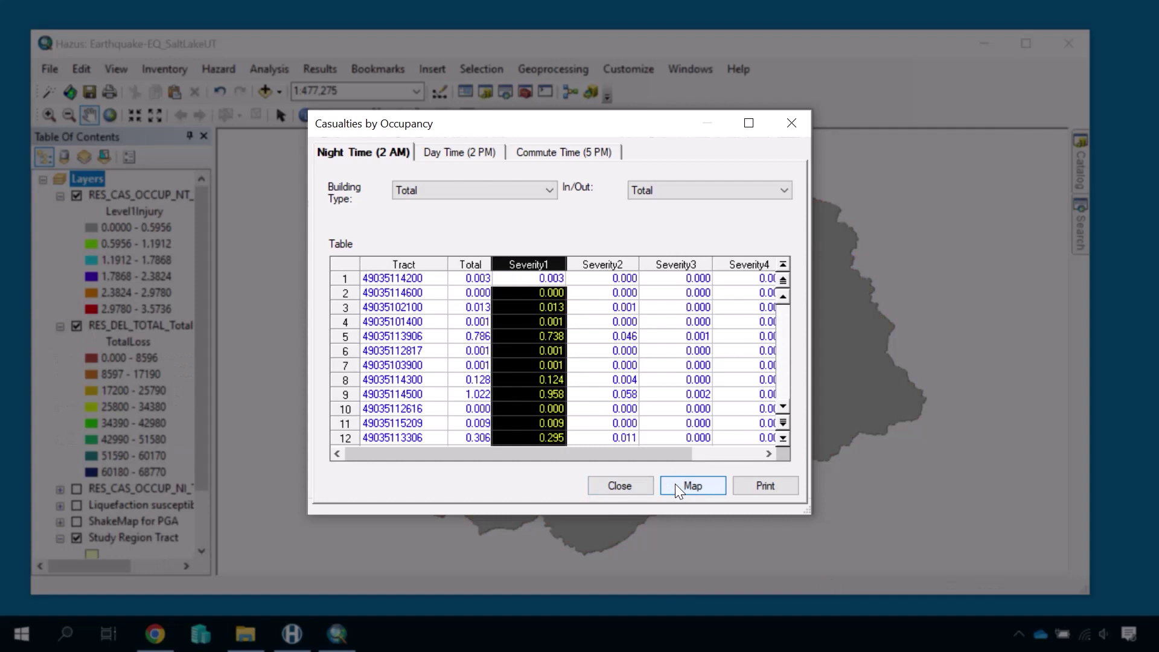
click(595, 487)
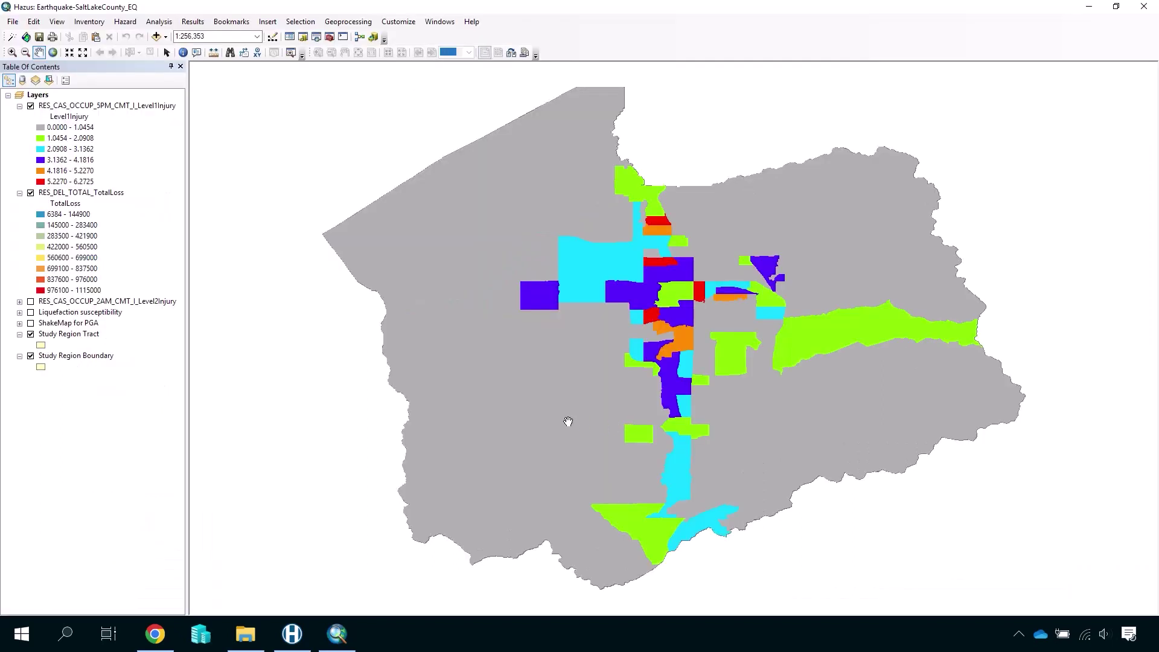
- Turn off the 5 PM Level1Injury and 2 AM Level2Injury layers, leaving RES_DEL_TOTAL_TotalLoss visible
click(31, 105)
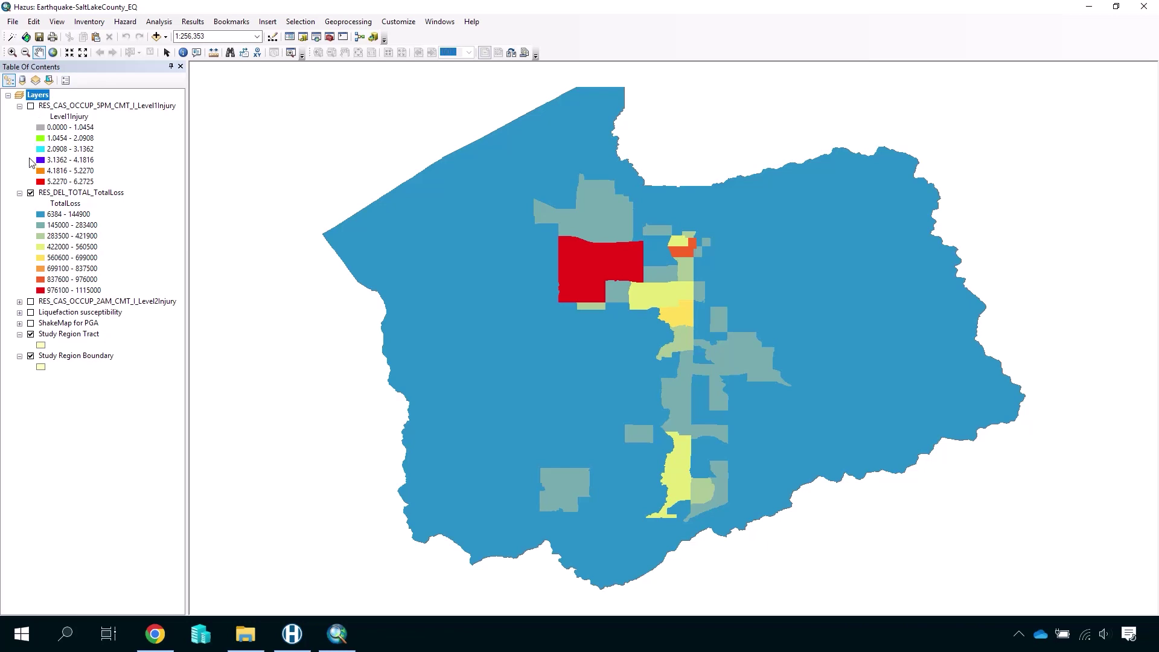
click(30, 192)
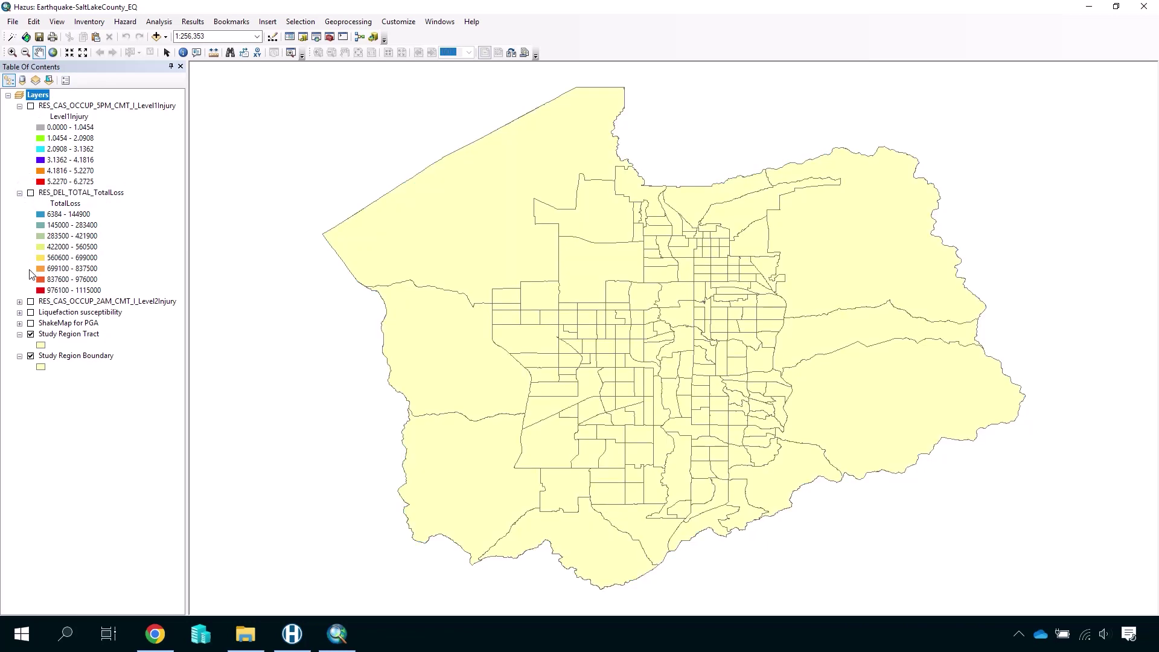
click(30, 301)
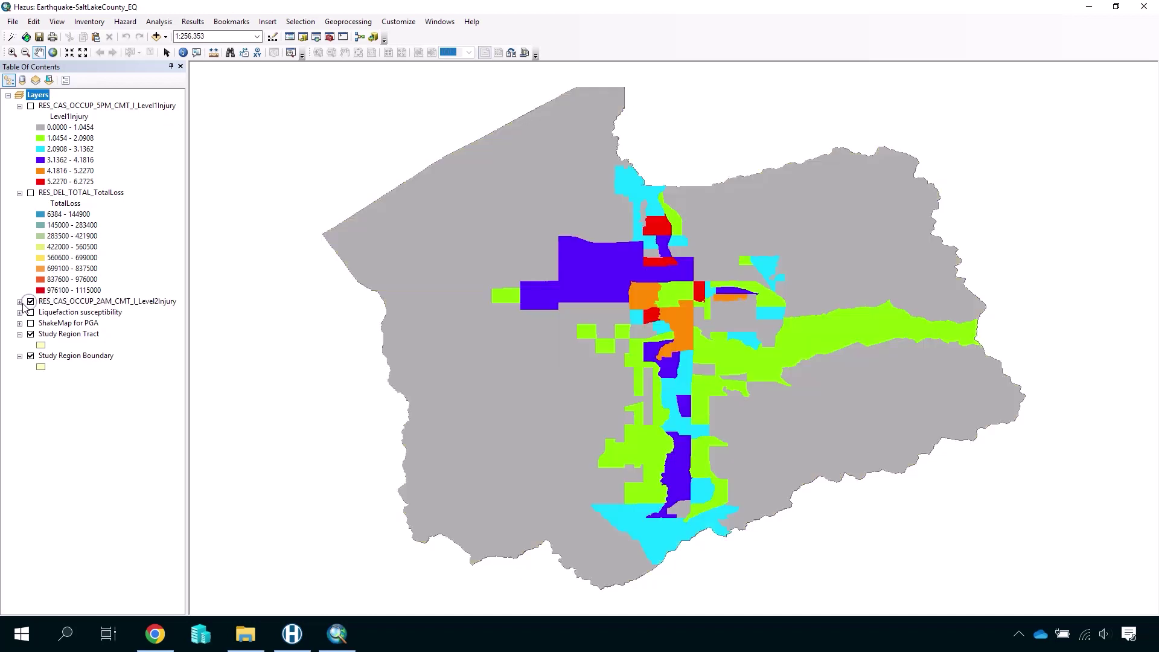
click(19, 302)
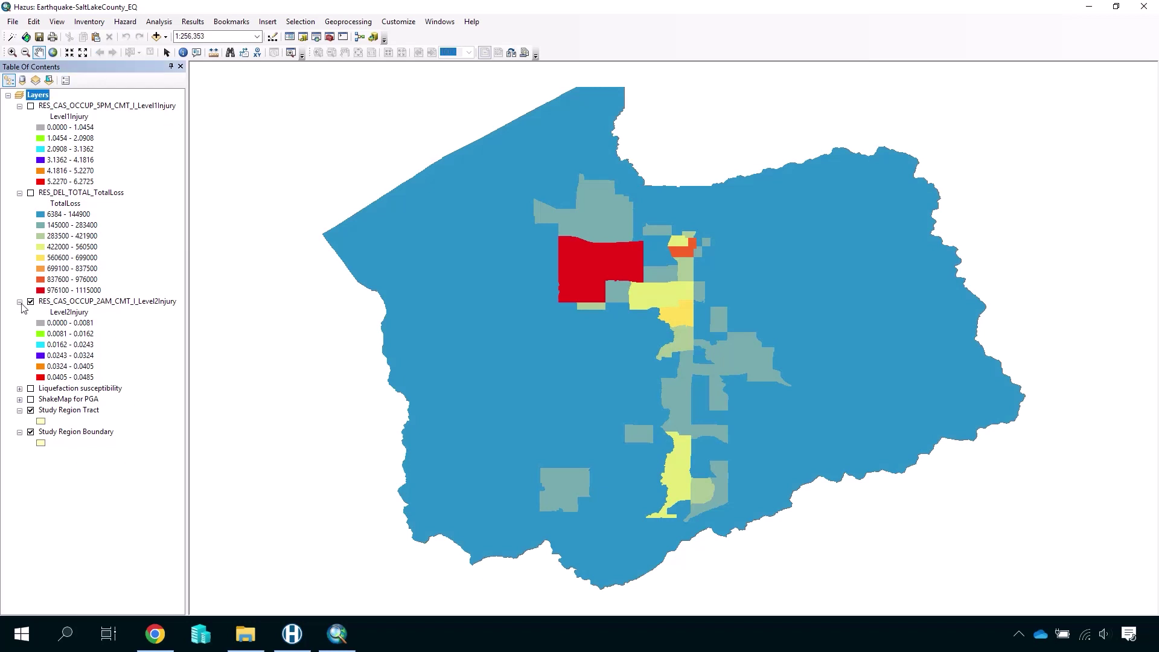
click(30, 301)
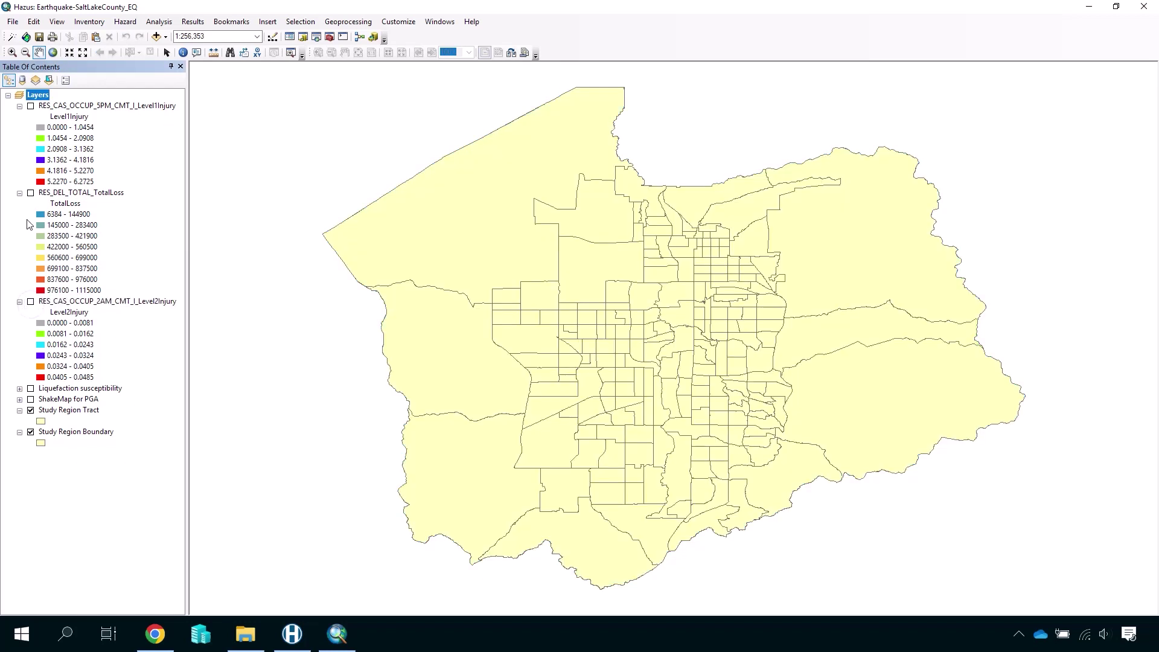
click(31, 193)
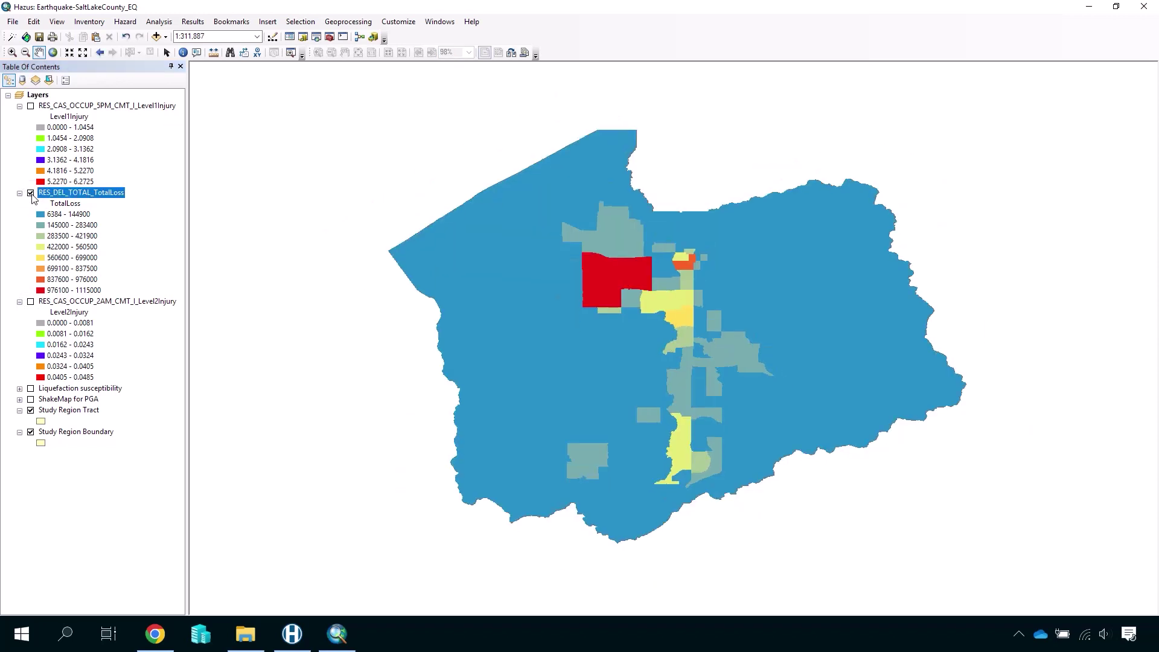
- Switch to Layout View and add a scale bar at the page's lower-right corner
click(57, 21)
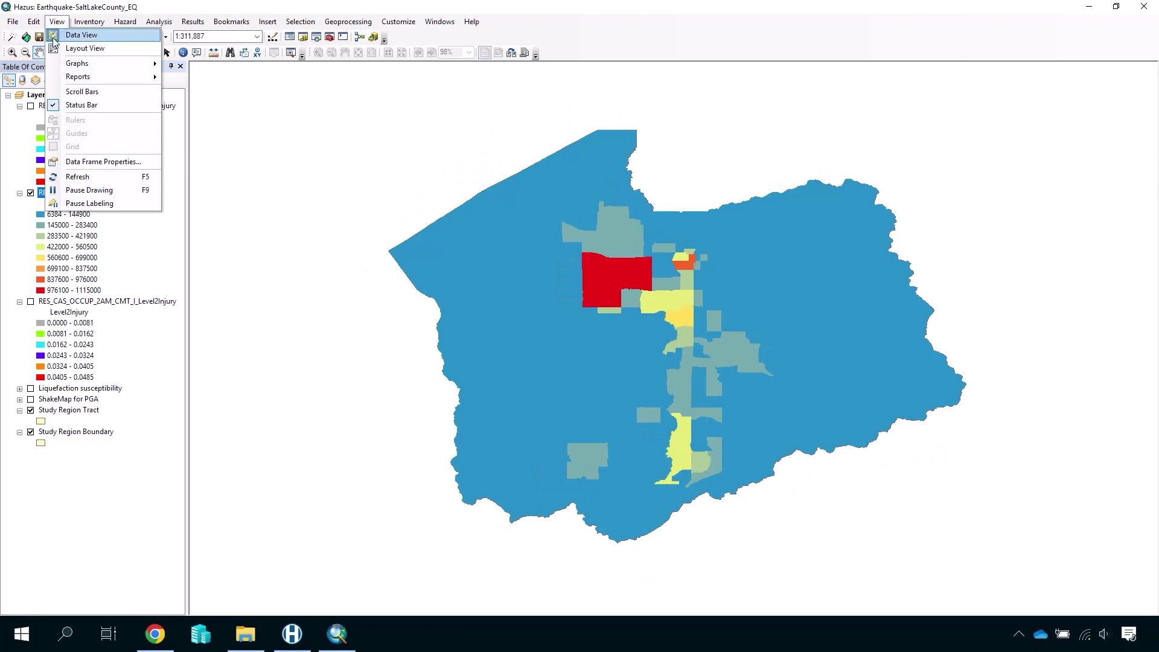
click(84, 48)
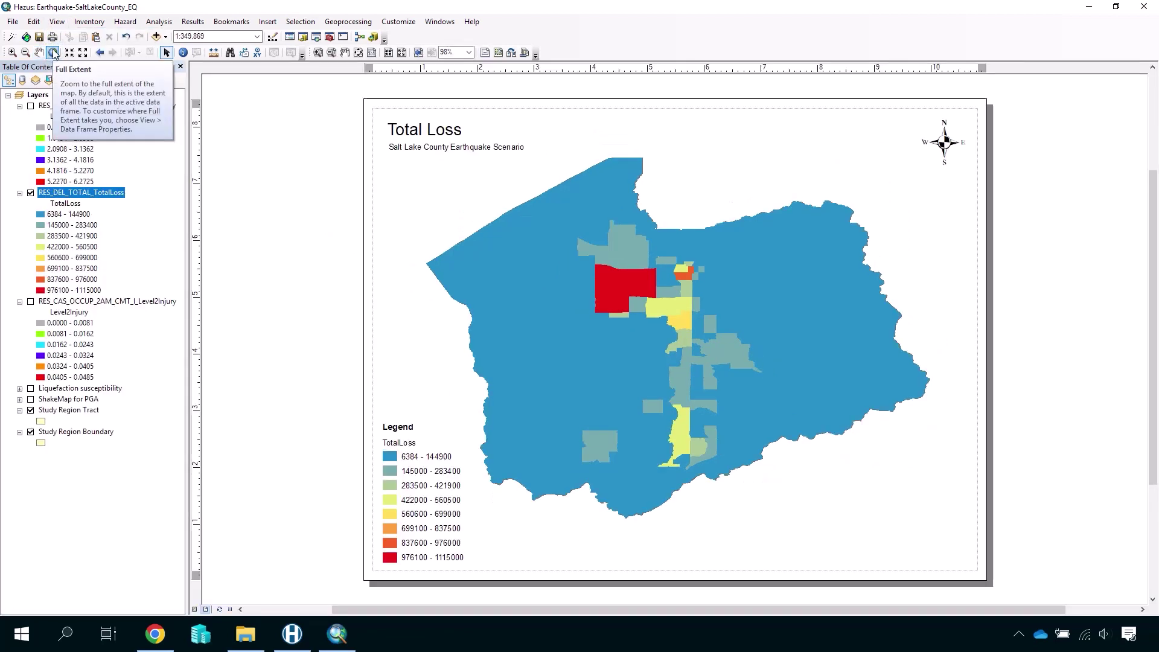
click(268, 21)
click(270, 133)
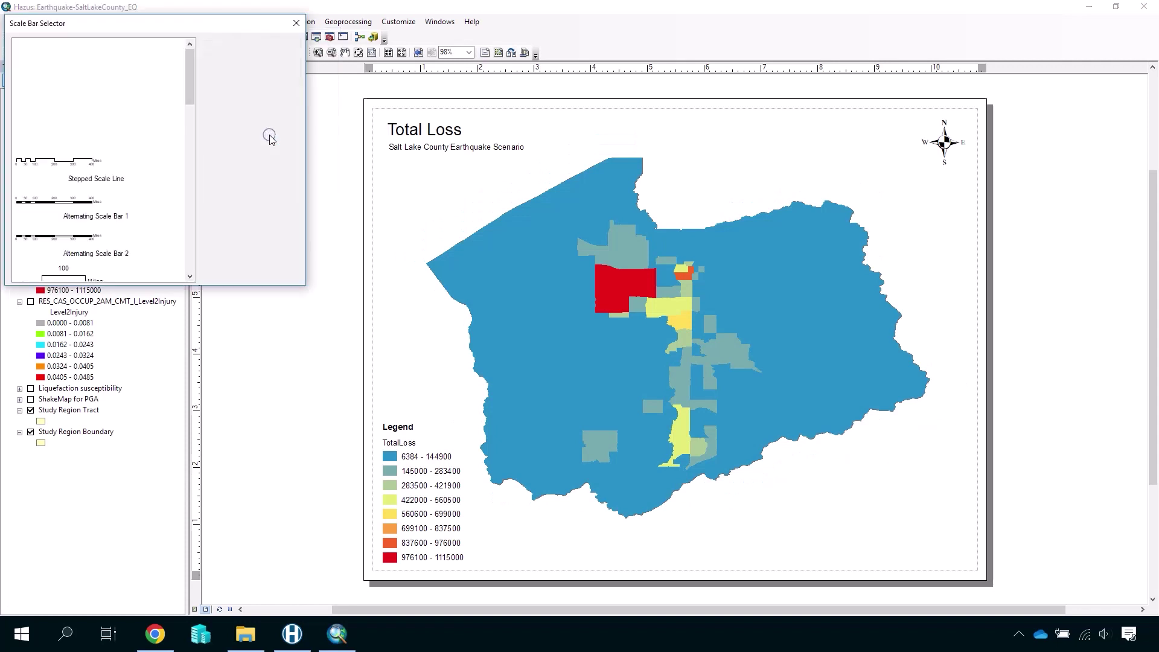
click(109, 208)
click(220, 270)
drag(615, 348, 776, 555)
- Move Study Region Tract above TotalLoss and set its fill to No Color
drag(84, 409, 77, 187)
right_click(41, 204)
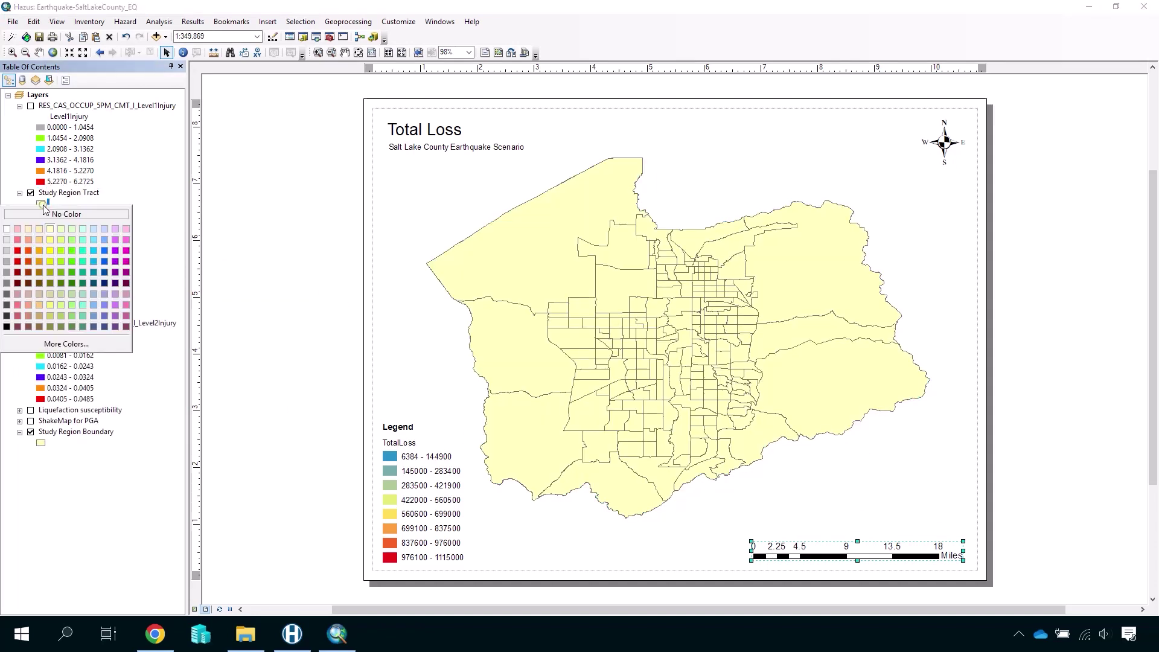
click(51, 218)
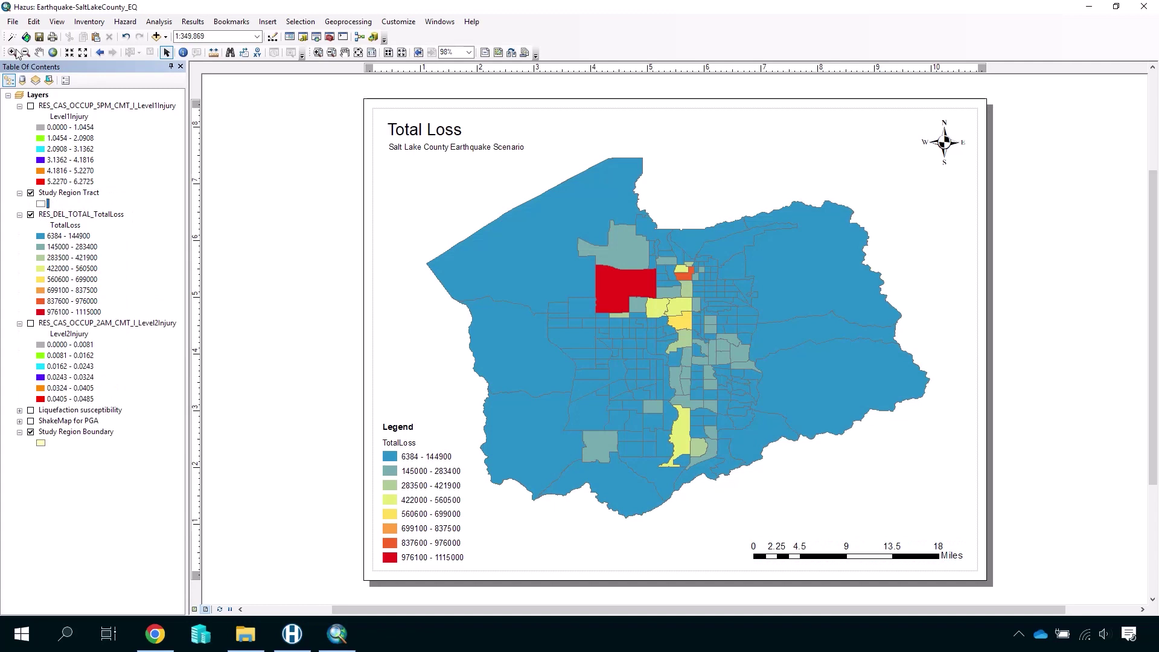
click(13, 24)
- Export the map as SLC_TotalLoss with Save as type set to JPEG
mouse_move(6, 109)
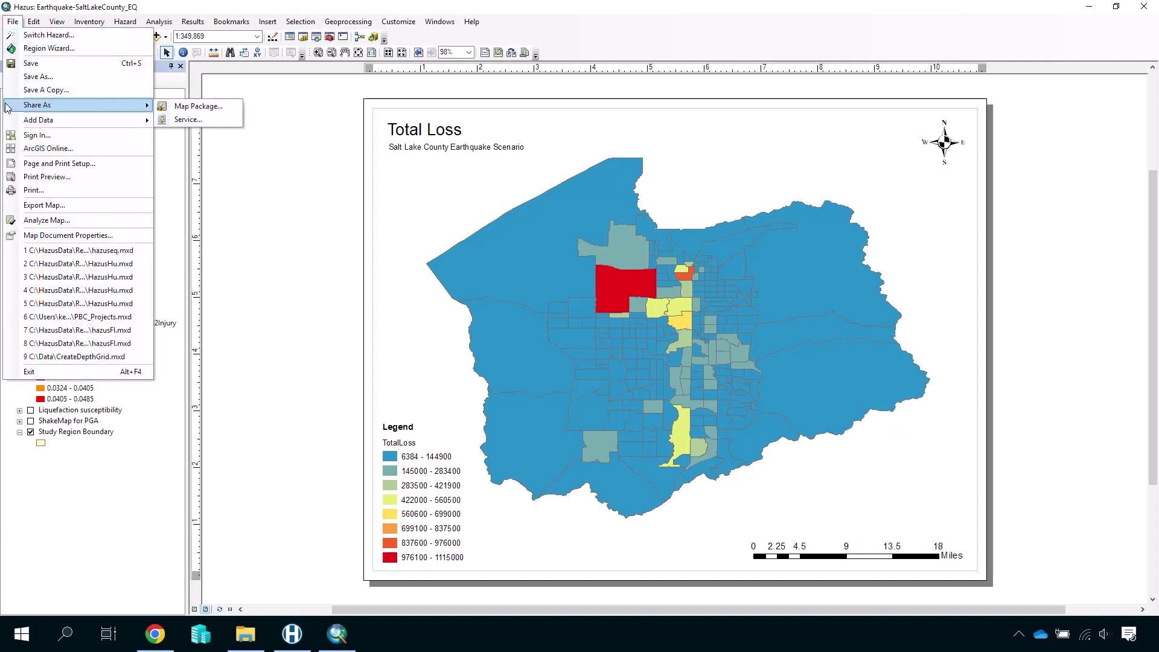
click(9, 205)
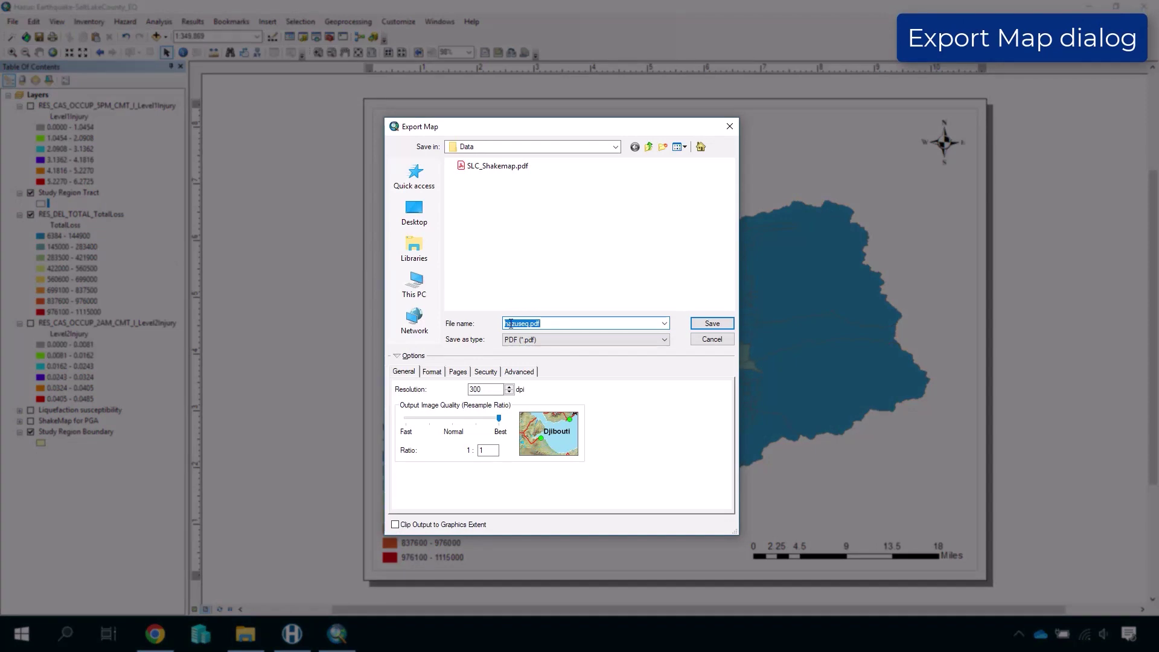
text(SLC_TotalLoss.pdf)
click(539, 339)
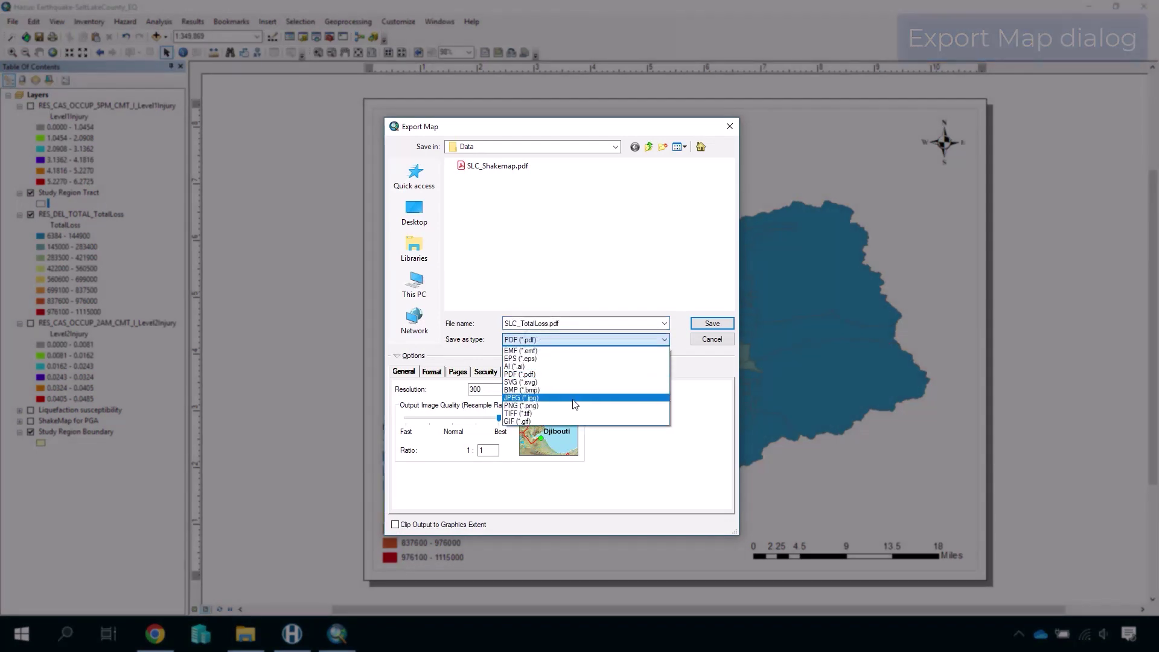
click(522, 397)
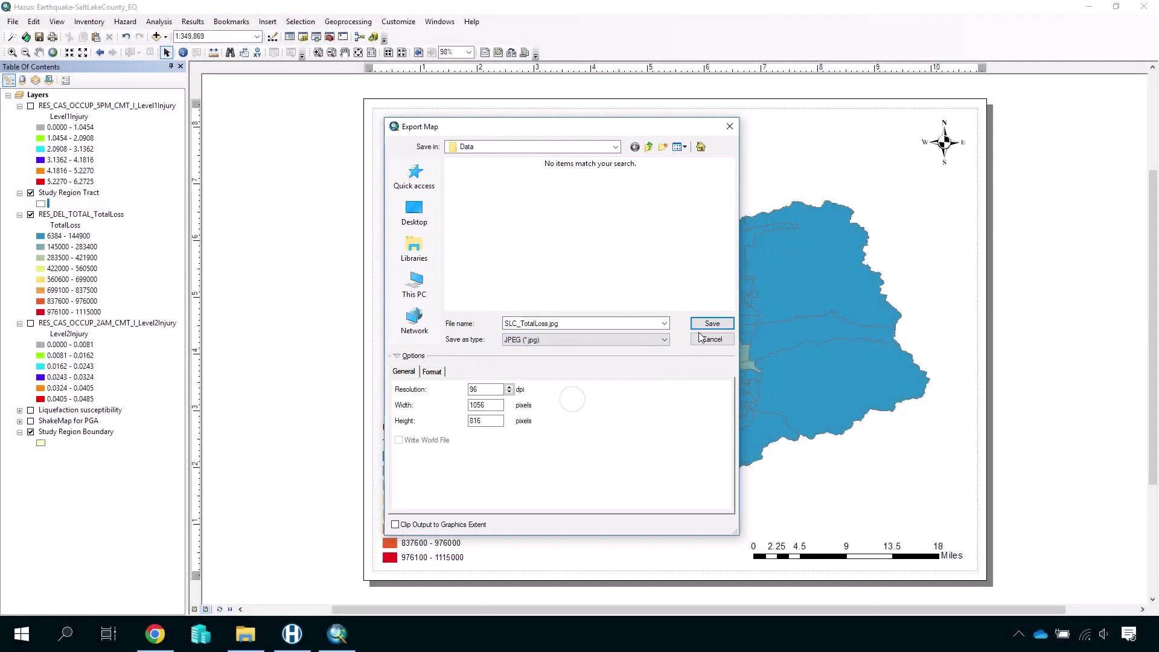
click(702, 324)
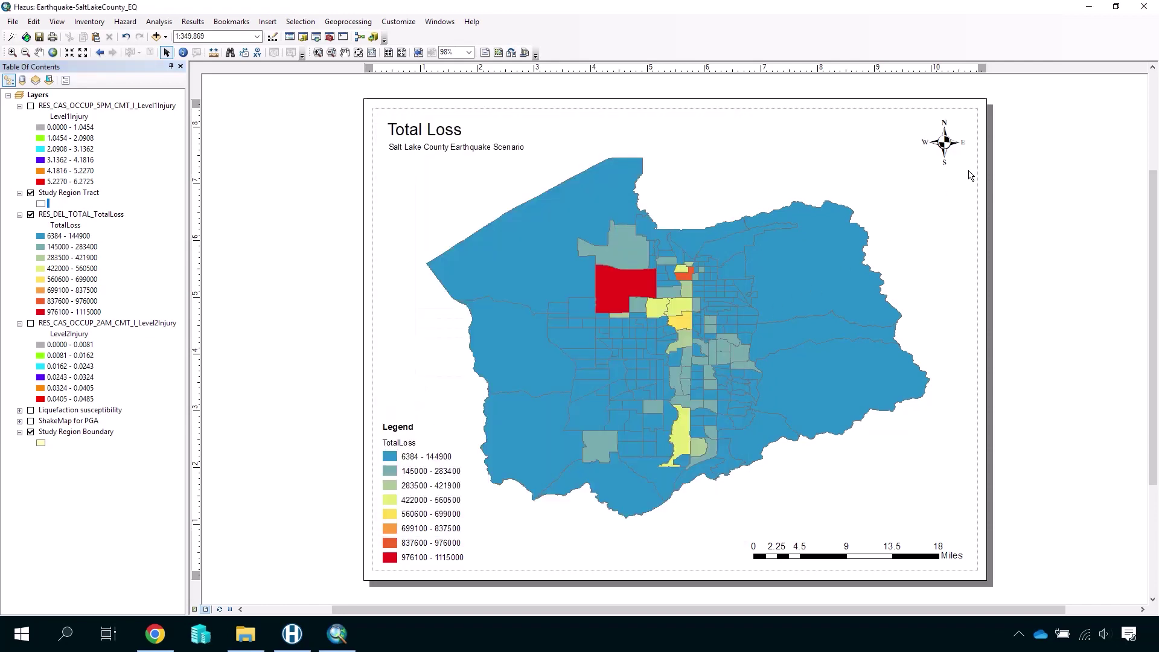
- Minimize Hazus and open SLC_TotalLoss.jpg from the Data folder in Photos
click(1087, 7)
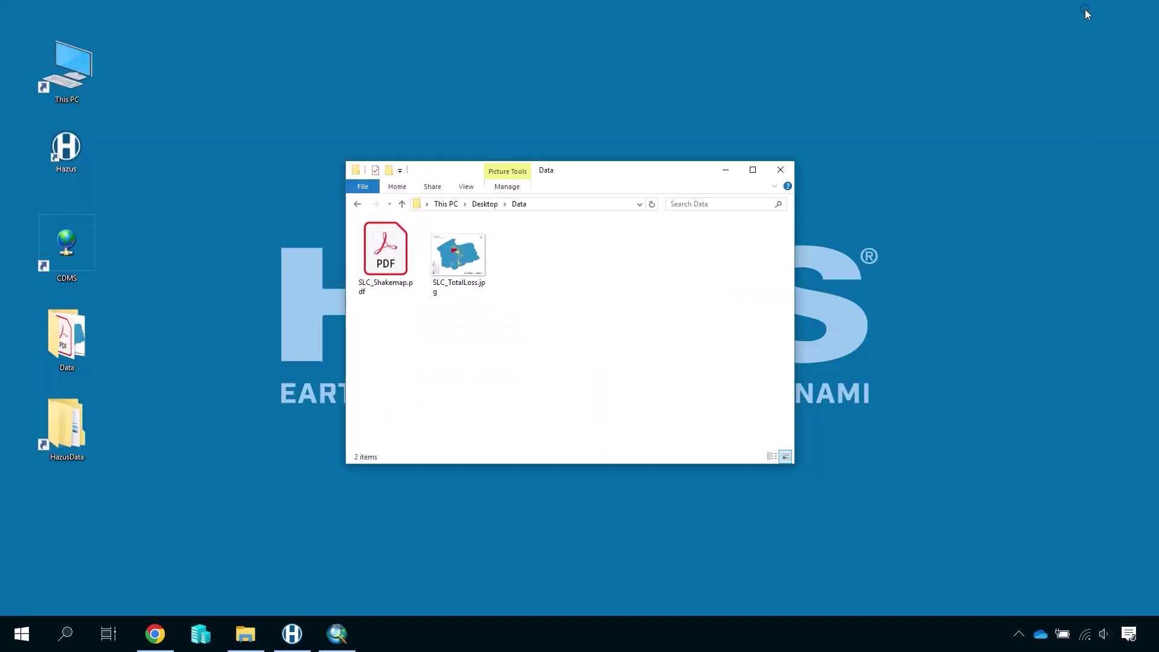
double_click(481, 254)
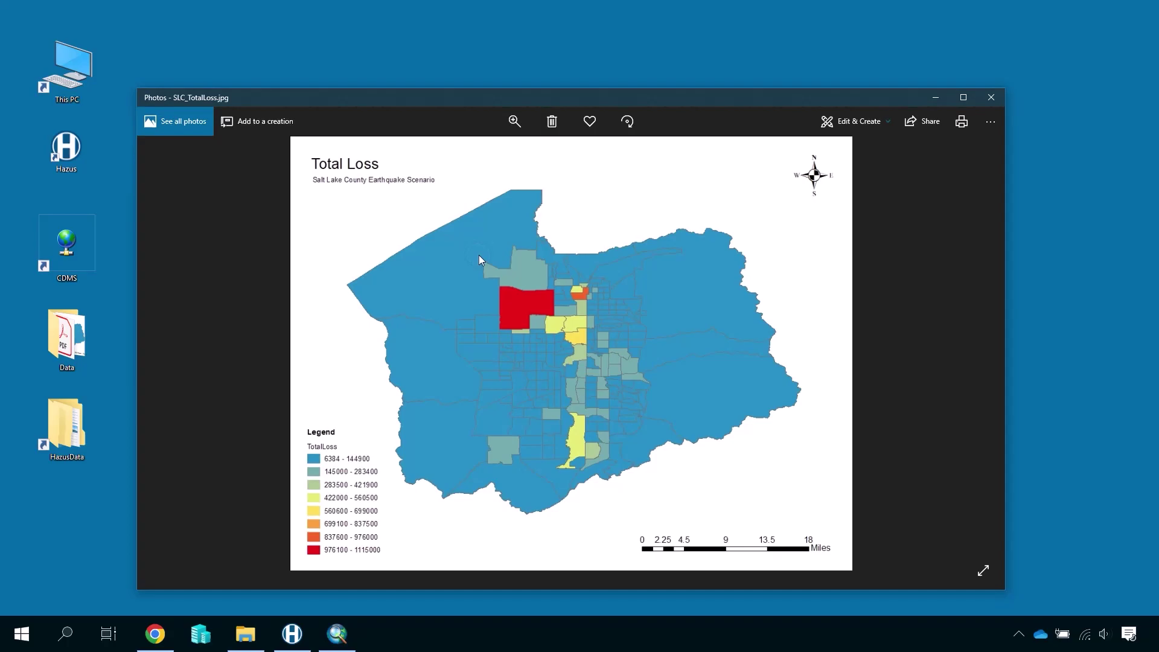